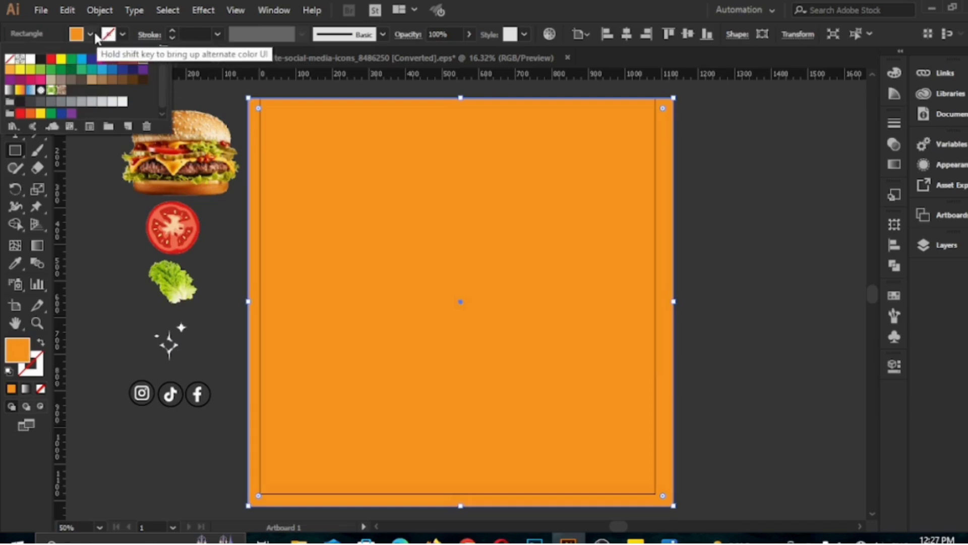
Move the orange background rectangle to the bottom of the layer stack.
{"action": "left_click", "coordinate": [894, 366]}
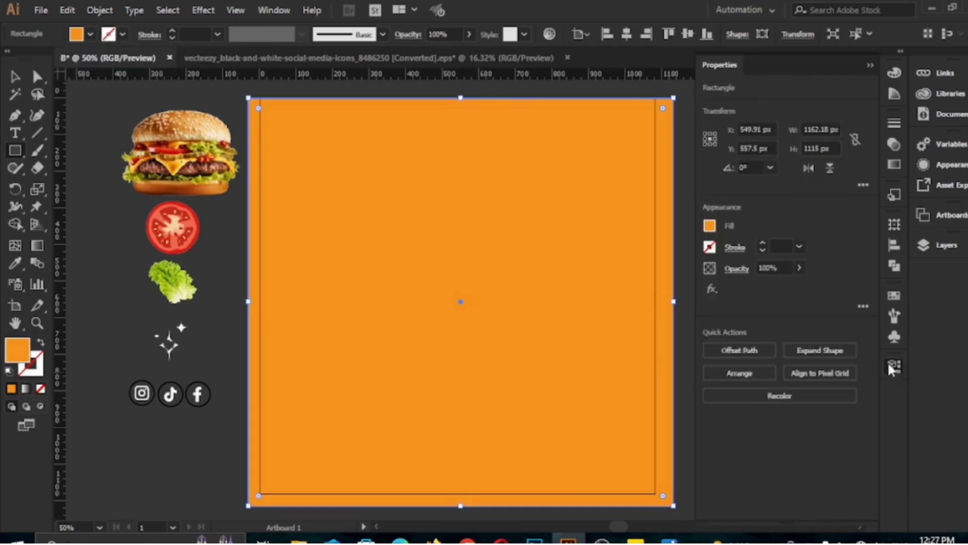
{"action": "left_click", "coordinate": [894, 366]}
{"action": "left_click", "coordinate": [943, 245]}
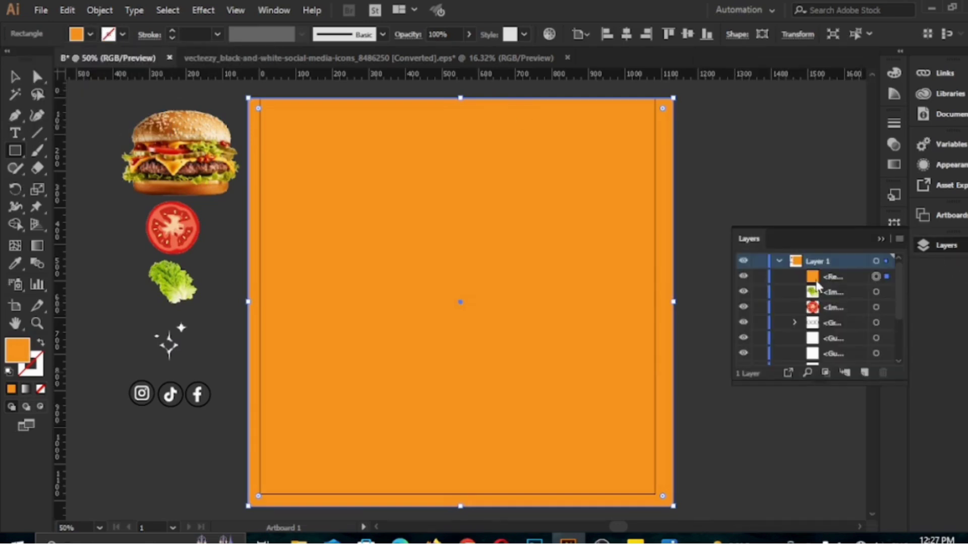
{"action": "left_click_drag", "start_coordinate": [817, 285], "coordinate": [831, 357]}
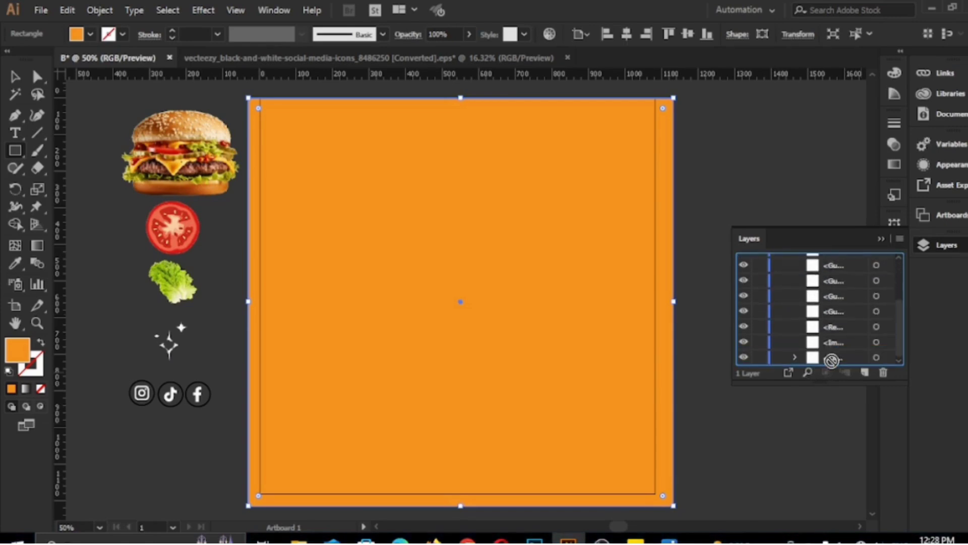
{"action": "left_click", "coordinate": [881, 239]}
Move the burger image off the artboard beside the orange background and draw a rectangle about 249 × 415 px covering its right half.
{"action": "left_click_drag", "start_coordinate": [200, 158], "coordinate": [755, 189]}
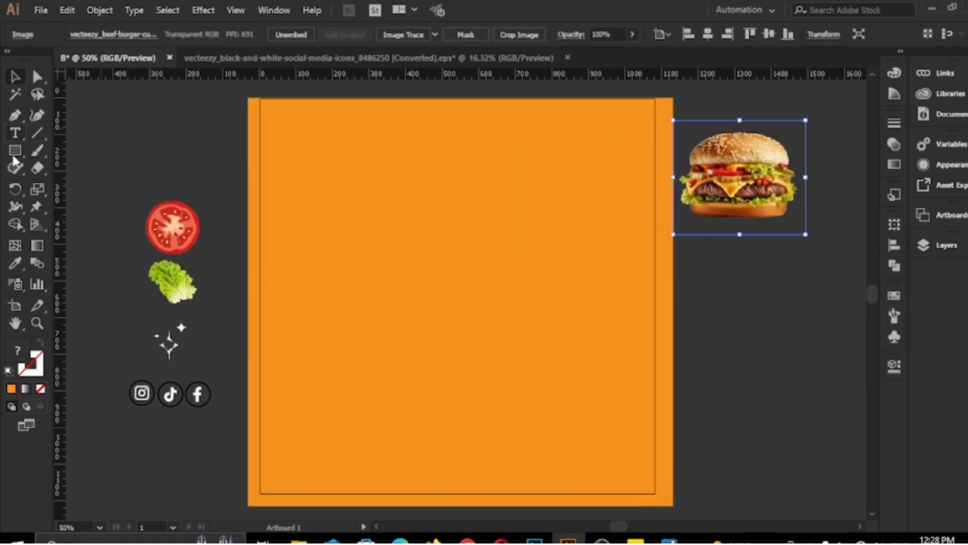
{"action": "left_click", "coordinate": [15, 152]}
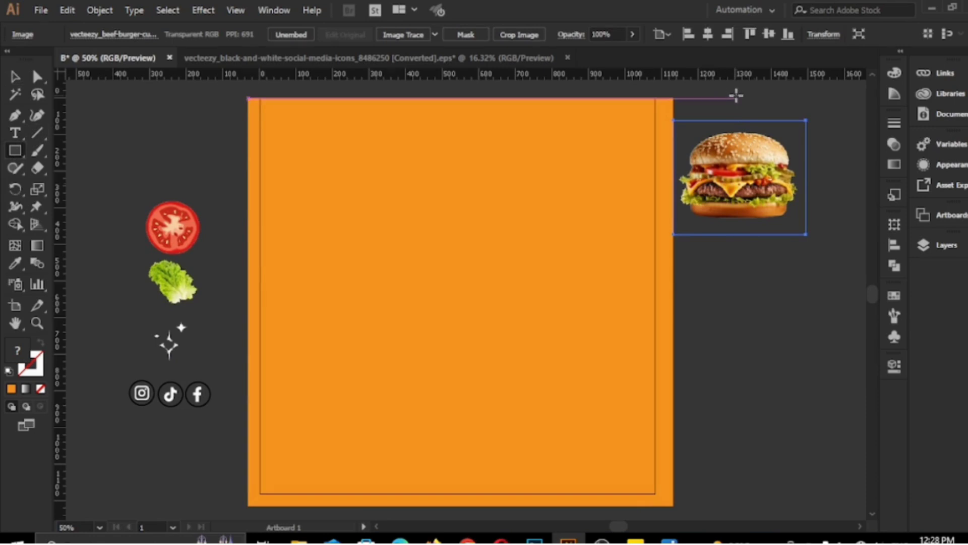
{"action": "left_click_drag", "start_coordinate": [740, 102], "coordinate": [831, 253]}
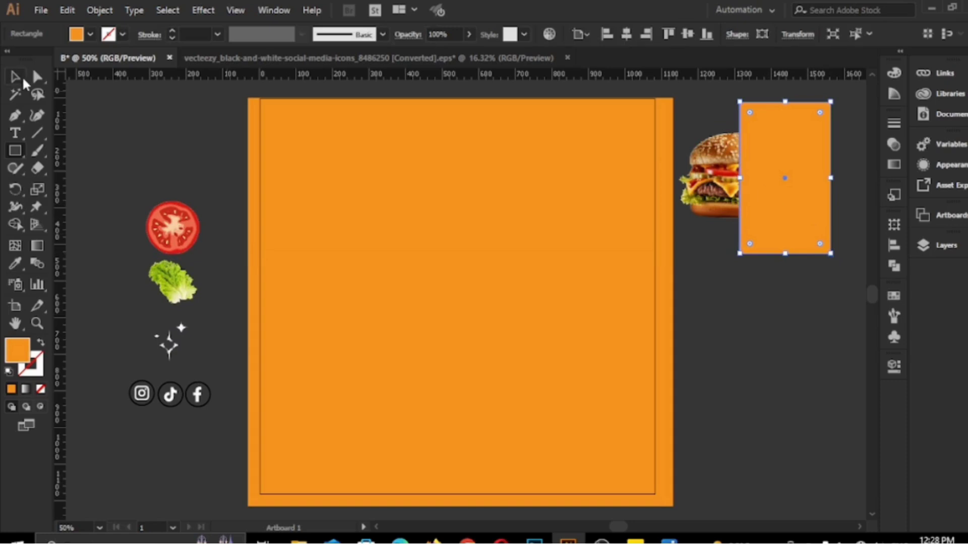
Make a clipping mask from the small rectangle and the burger image so only the burger's right half shows.
{"action": "left_click", "coordinate": [23, 80]}
{"action": "left_click_drag", "start_coordinate": [730, 269], "coordinate": [796, 172]}
{"action": "right_click", "coordinate": [724, 173]}
{"action": "left_click", "coordinate": [777, 279]}
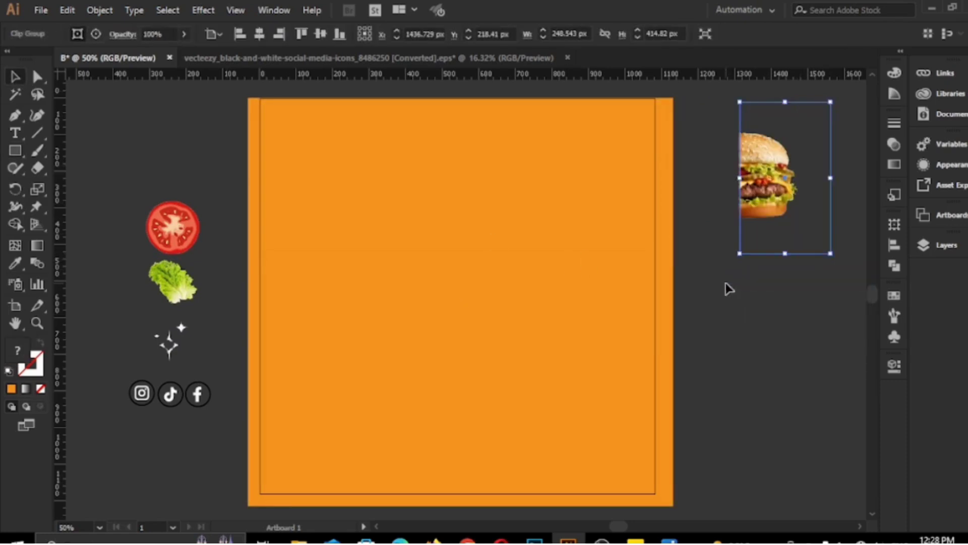
Place the clipped half burger on the orange background and enlarge it to about 411 × 686 px.
{"action": "left_click", "coordinate": [728, 289]}
{"action": "left_click_drag", "start_coordinate": [778, 196], "coordinate": [494, 314]}
{"action": "left_click_drag", "start_coordinate": [549, 220], "coordinate": [608, 121]}
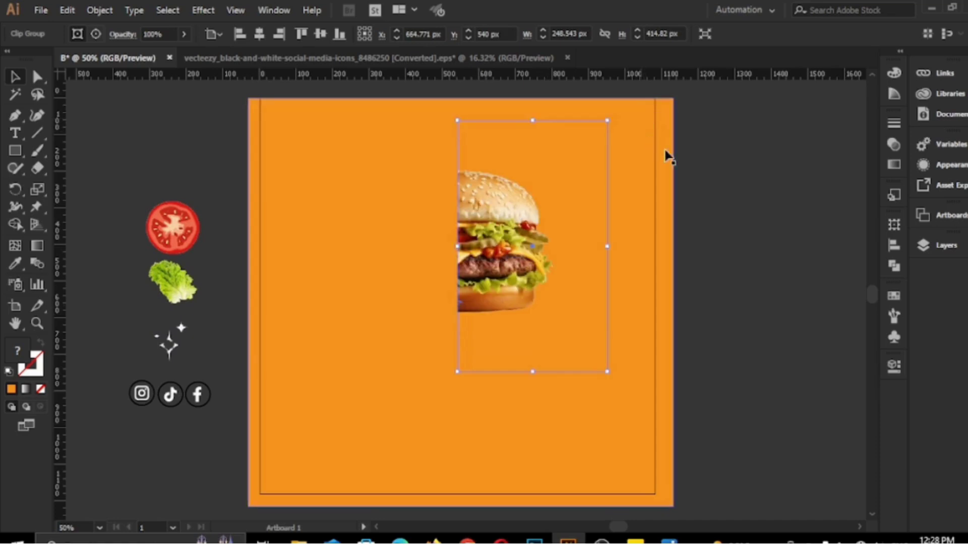
Flip the clipped half burger horizontally.
{"action": "left_click", "coordinate": [893, 371]}
{"action": "left_click", "coordinate": [806, 170]}
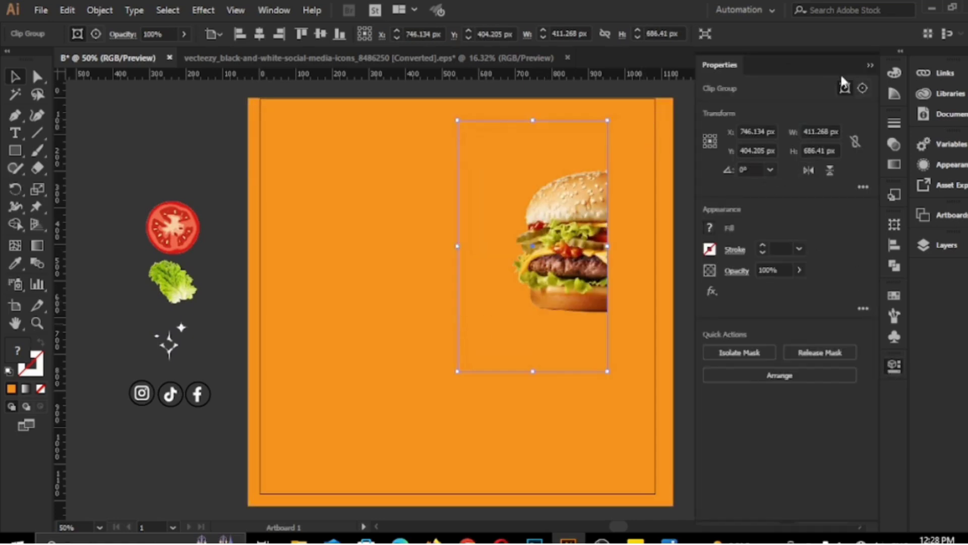
{"action": "left_click", "coordinate": [870, 64]}
Move the half burger to the left half of the artboard and enlarge its clip group to about 555 × 927 px.
{"action": "left_click_drag", "start_coordinate": [550, 269], "coordinate": [380, 328]}
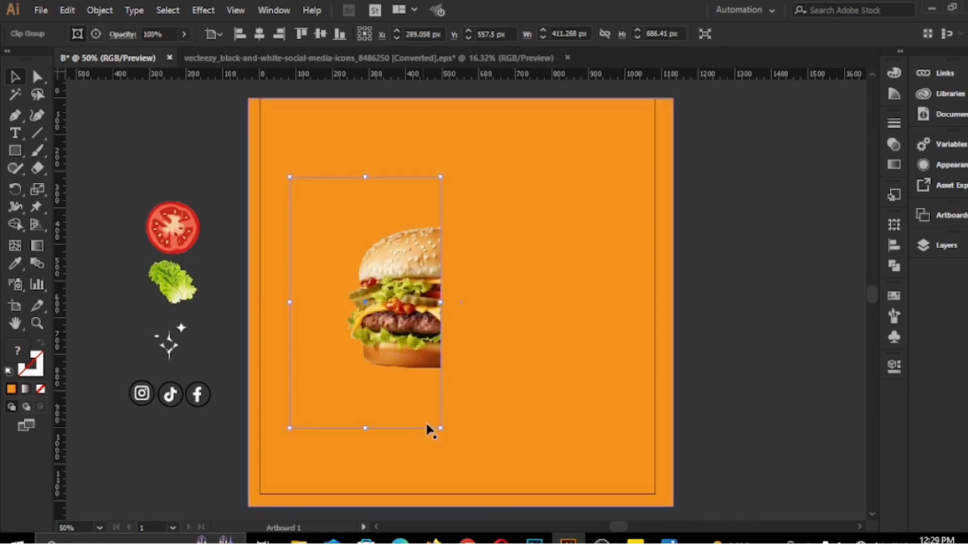
{"action": "left_click_drag", "start_coordinate": [441, 427], "coordinate": [494, 514]}
{"action": "left_click_drag", "start_coordinate": [445, 370], "coordinate": [407, 308]}
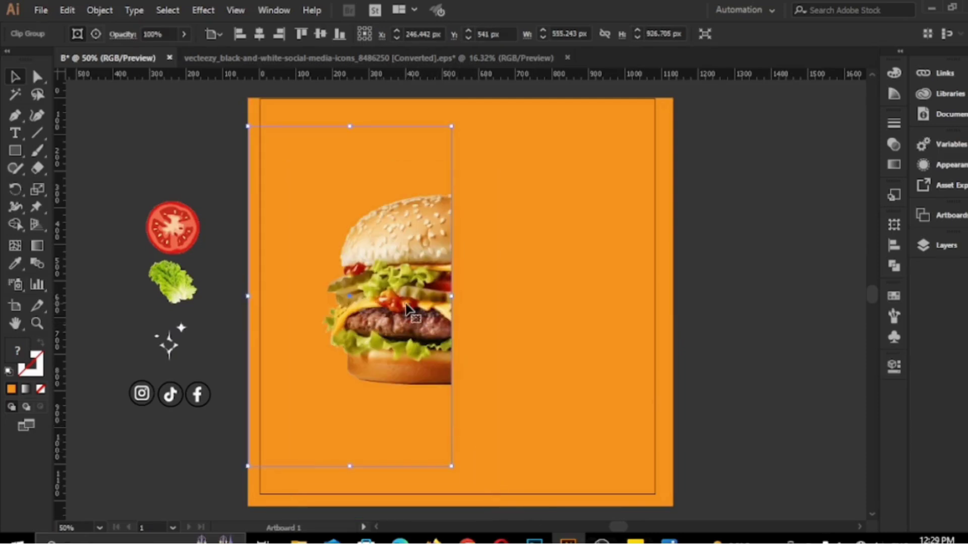
Add a two-line heading reading "BUR" and "GER" beside the burger's cut edge.
{"action": "key", "text": "t"}
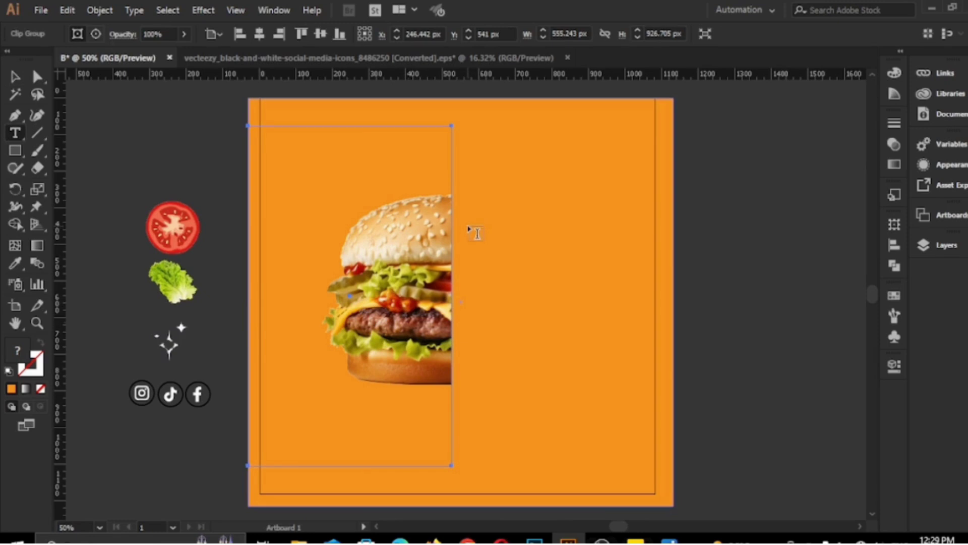
{"action": "left_click", "coordinate": [465, 238]}
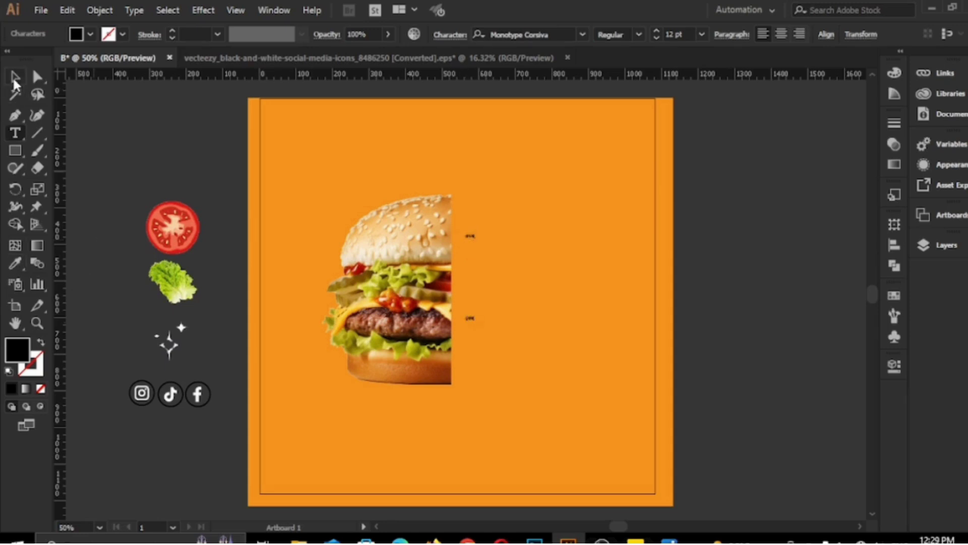
{"action": "left_click", "coordinate": [15, 78]}
Format the BUR GER heading in Franklin Gothic Heavy with 10 pt leading and a white fill.
{"action": "left_click", "coordinate": [583, 34]}
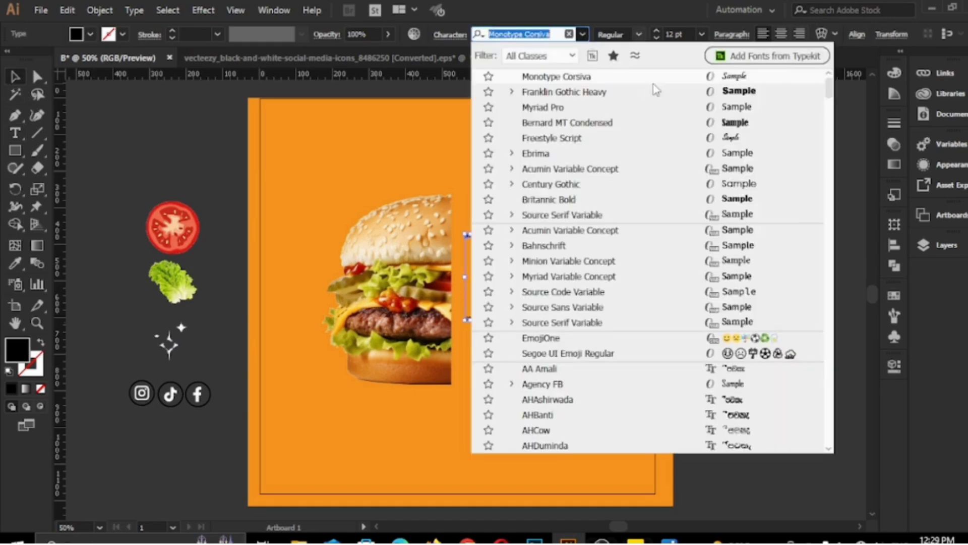
{"action": "left_click", "coordinate": [726, 93]}
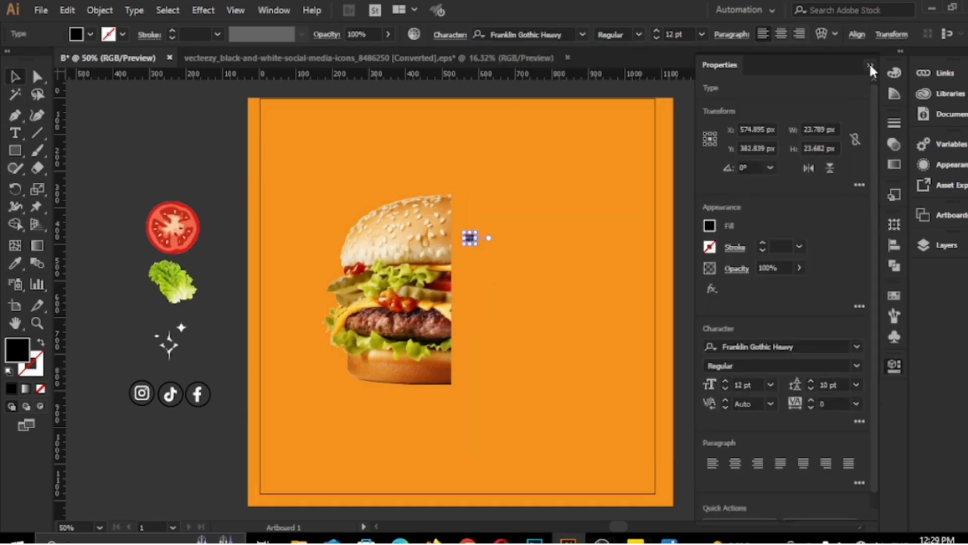
{"action": "left_click", "coordinate": [870, 66]}
{"action": "left_click", "coordinate": [89, 35]}
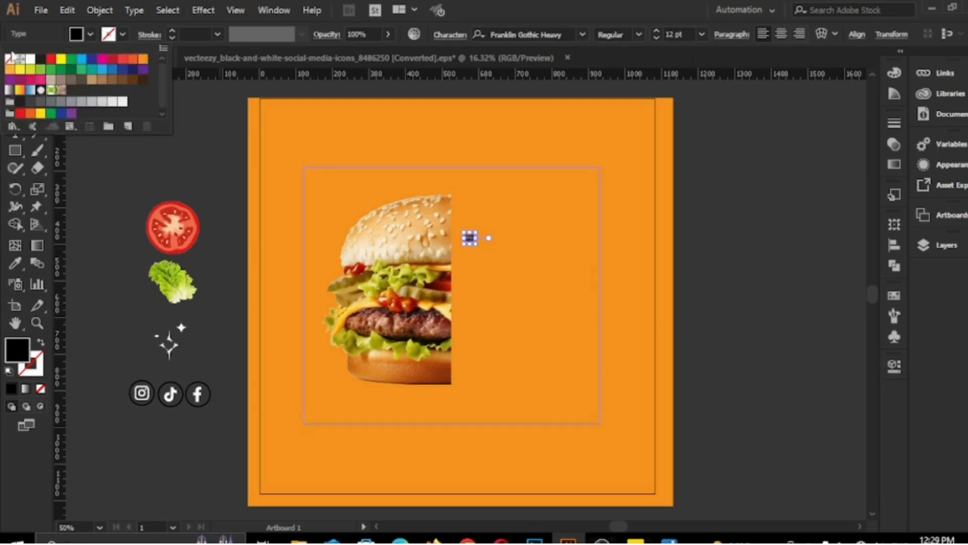
{"action": "left_click", "coordinate": [33, 61]}
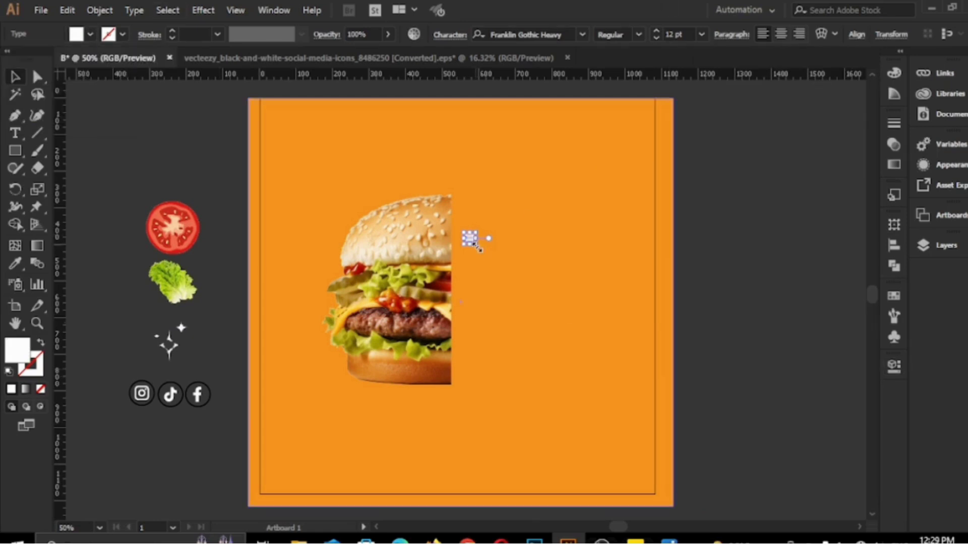
Enlarge the BUR GER heading to about 208 pt and place it against the burger's cut edge.
{"action": "left_click_drag", "start_coordinate": [477, 246], "coordinate": [650, 418]}
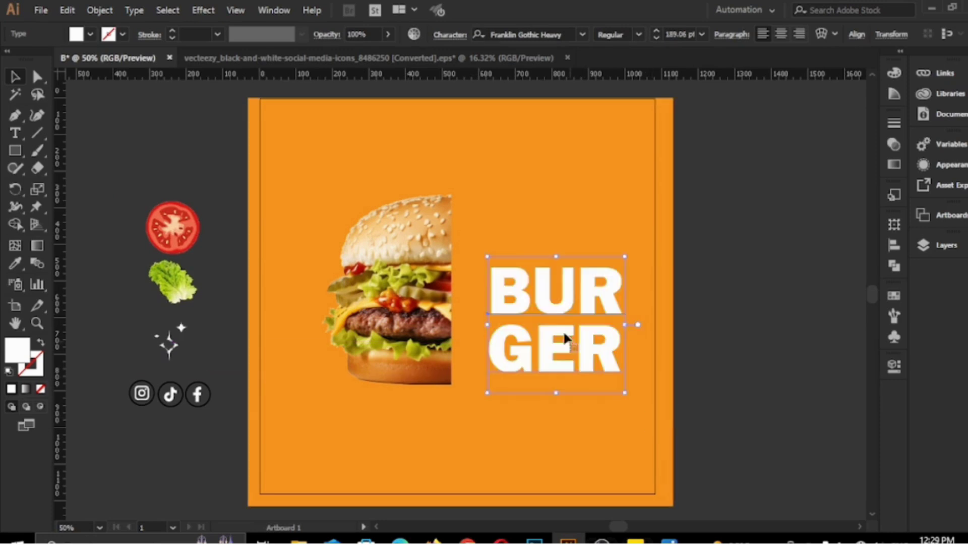
{"action": "left_click_drag", "start_coordinate": [556, 316], "coordinate": [515, 284]}
{"action": "left_click_drag", "start_coordinate": [585, 359], "coordinate": [602, 372]}
Add the text "Delicious" above the burger near the artboard's upper-left corner.
{"action": "left_click", "coordinate": [17, 134]}
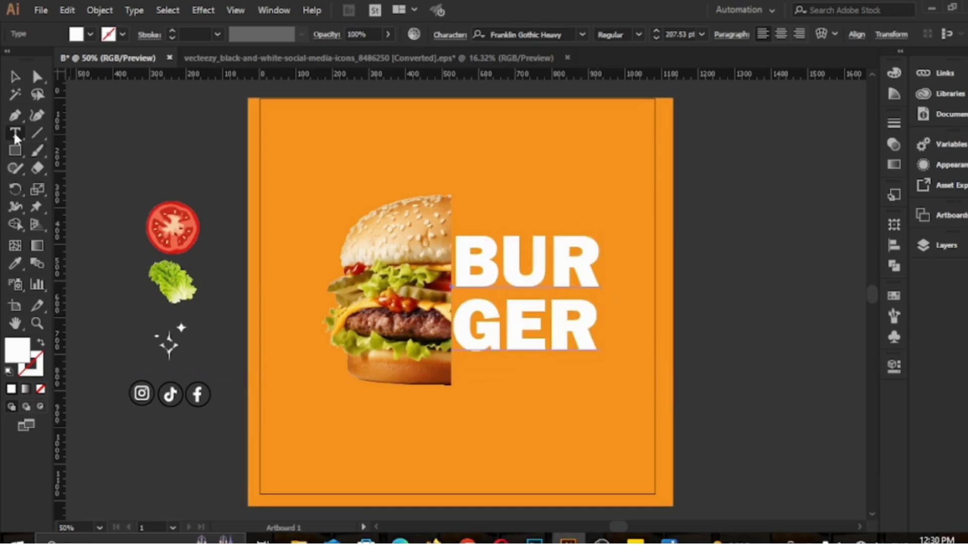
{"action": "left_click", "coordinate": [301, 147]}
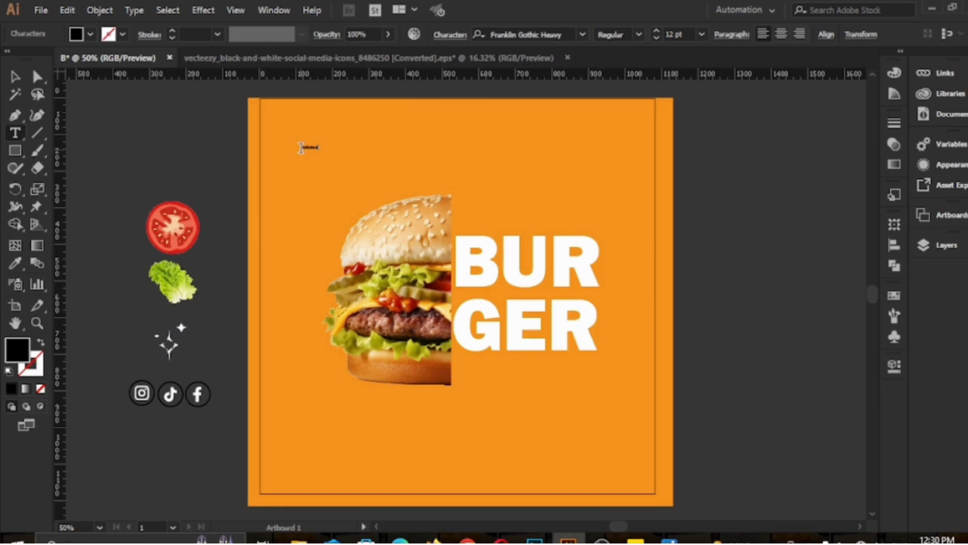
{"action": "scroll", "coordinate": [2, 36], "scroll_direction": "down", "scroll_amount": 1}
{"action": "left_click", "coordinate": [15, 77]}
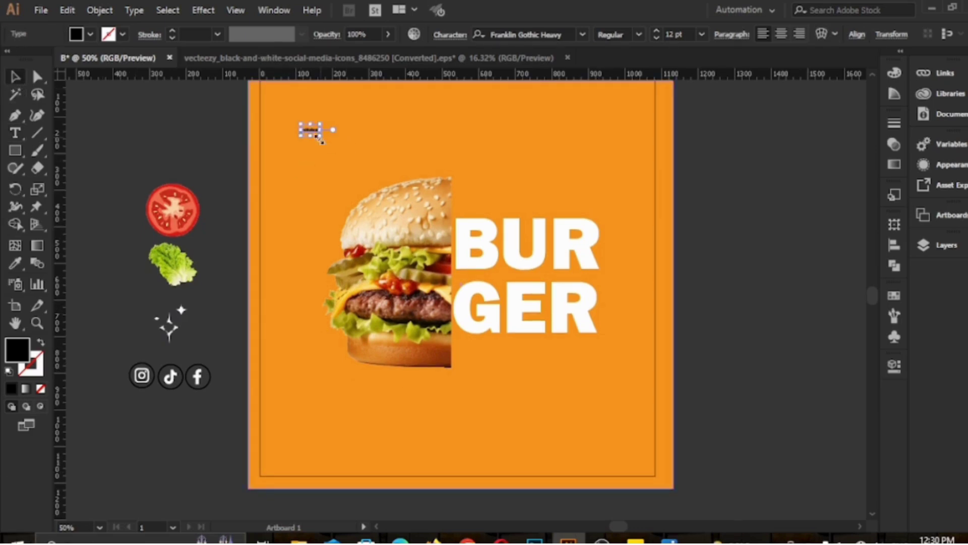
Enlarge the "Delicious" text to about 50 pt and set its font to Monotype Corsiva.
{"action": "left_click_drag", "start_coordinate": [319, 135], "coordinate": [381, 173]}
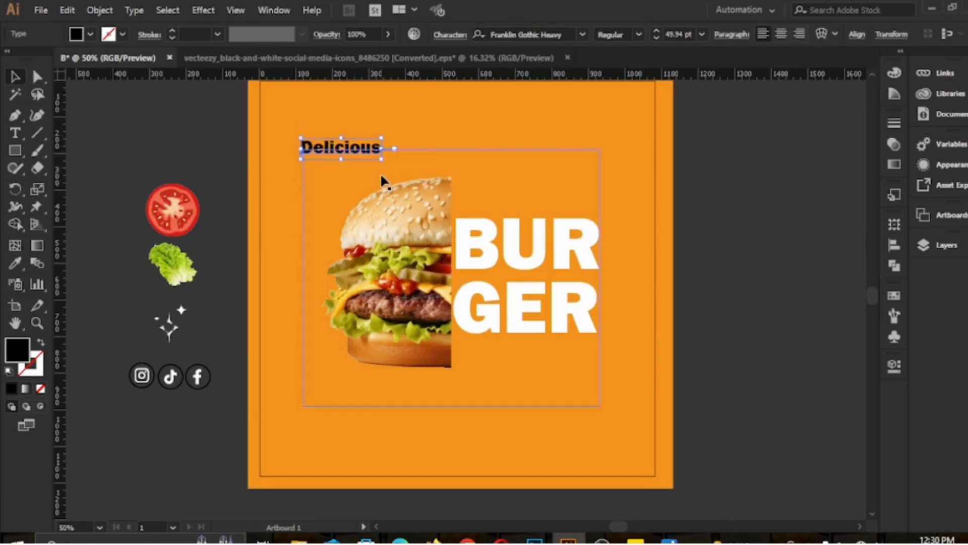
{"action": "left_click", "coordinate": [582, 34]}
{"action": "left_click", "coordinate": [570, 92]}
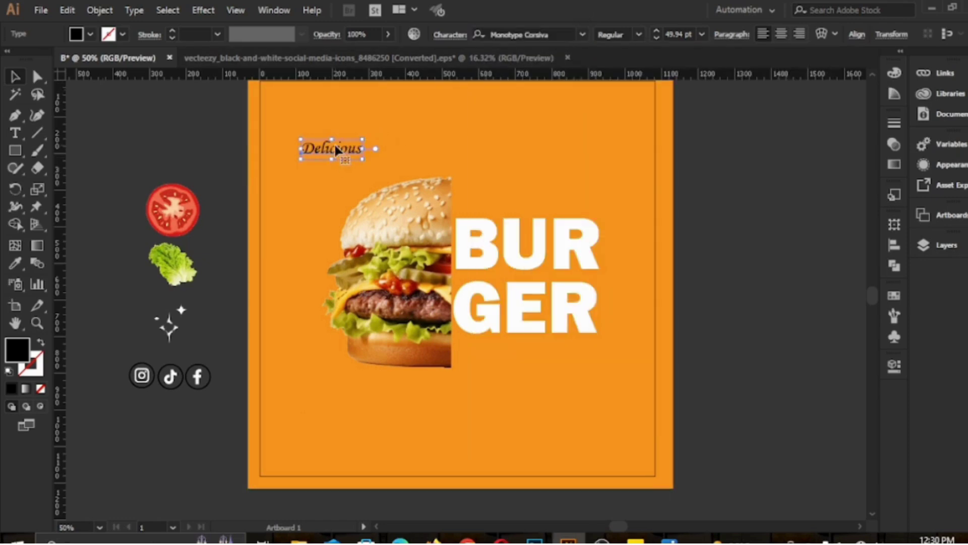
Place "Delicious" above BUR at about 73 pt and add "world best burger in the world" in Nirmala UI beneath GER.
{"action": "left_click_drag", "start_coordinate": [334, 143], "coordinate": [515, 356]}
{"action": "double_click", "coordinate": [514, 356]}
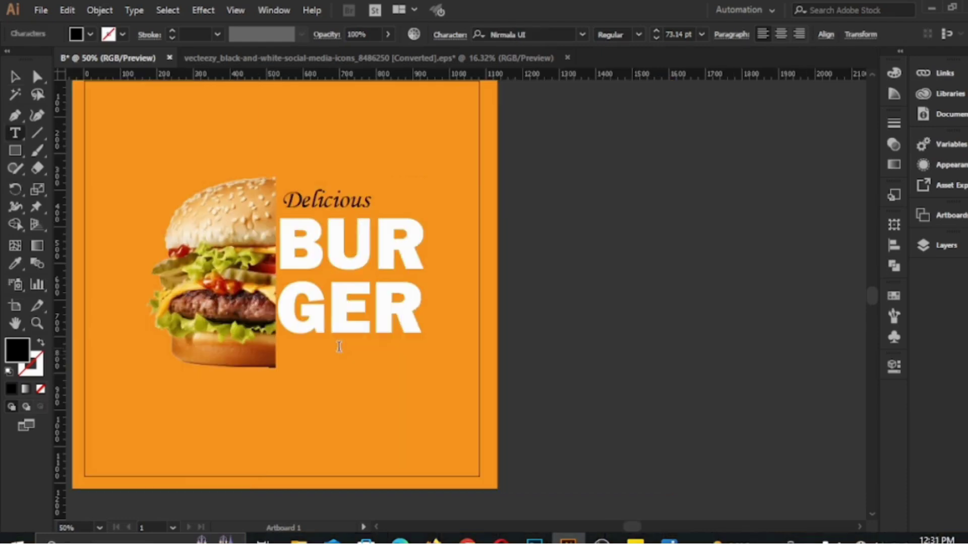
{"action": "type", "text": "W"}
{"action": "type", "text": "O"}
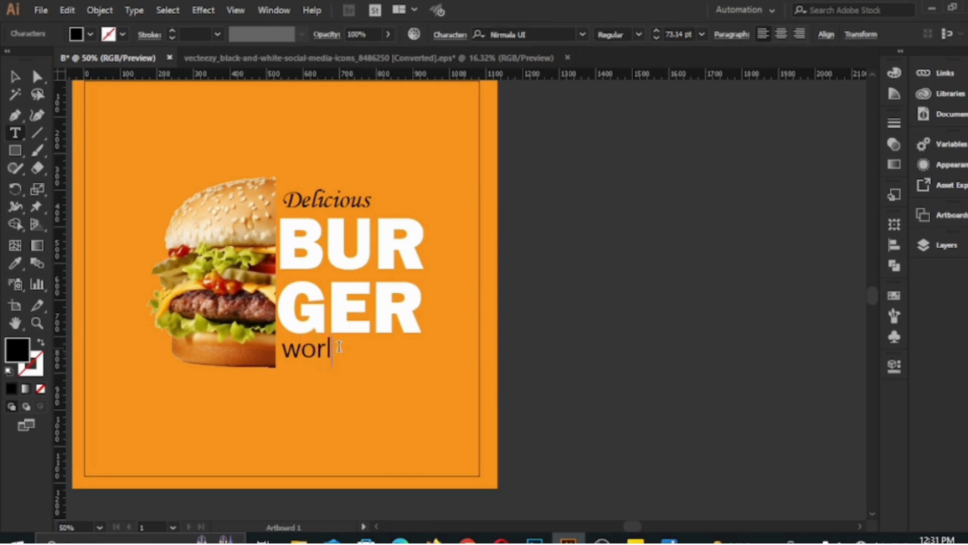
{"action": "type", "text": "rld best"}
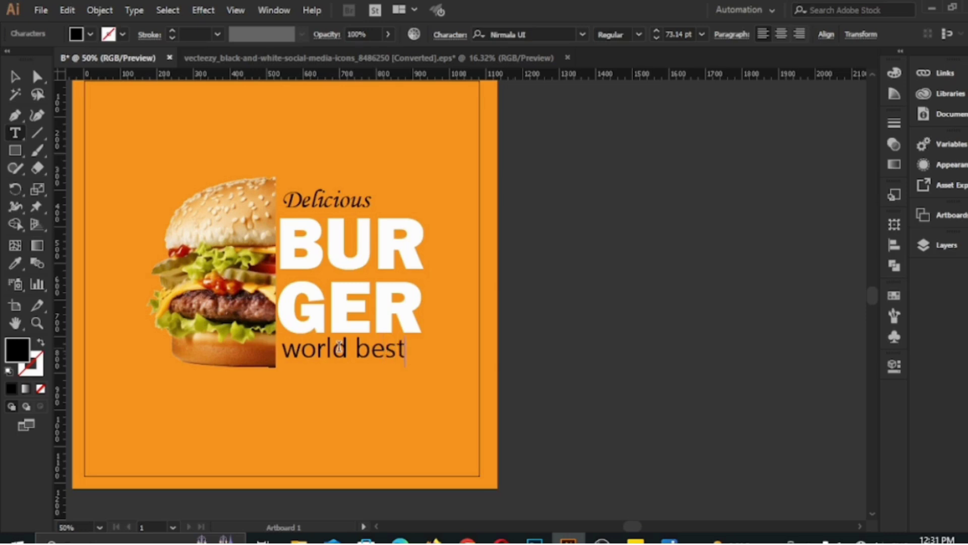
{"action": "type", "text": " burger"}
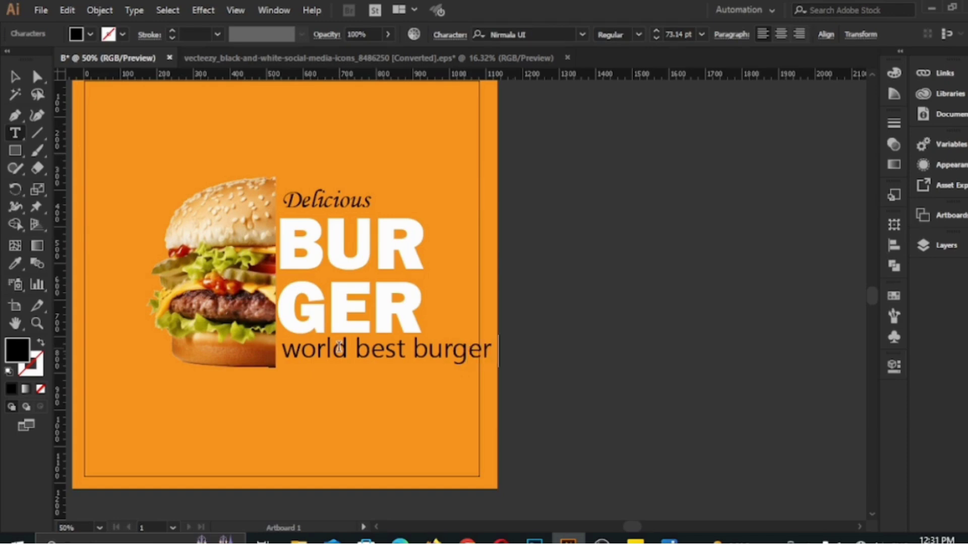
{"action": "type", "text": " in th"}
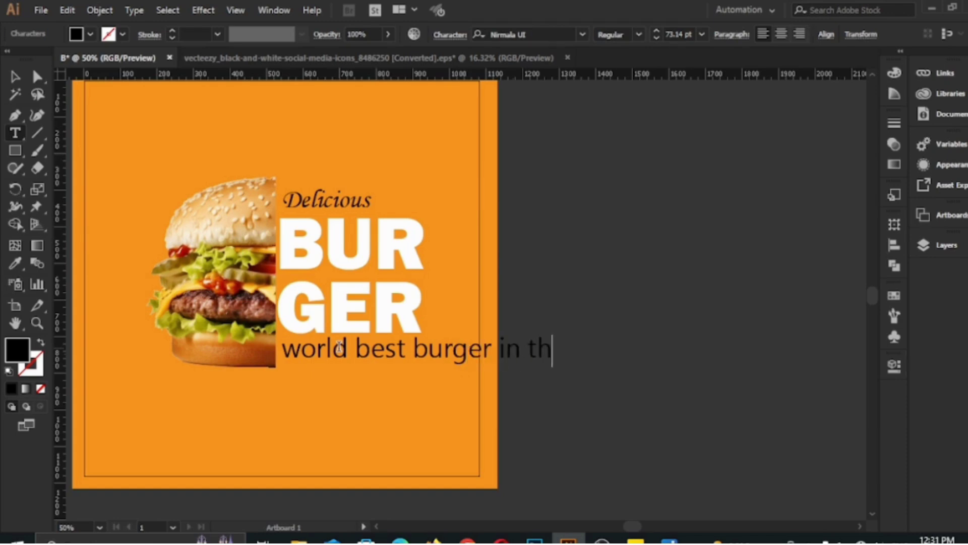
{"action": "type", "text": "e world"}
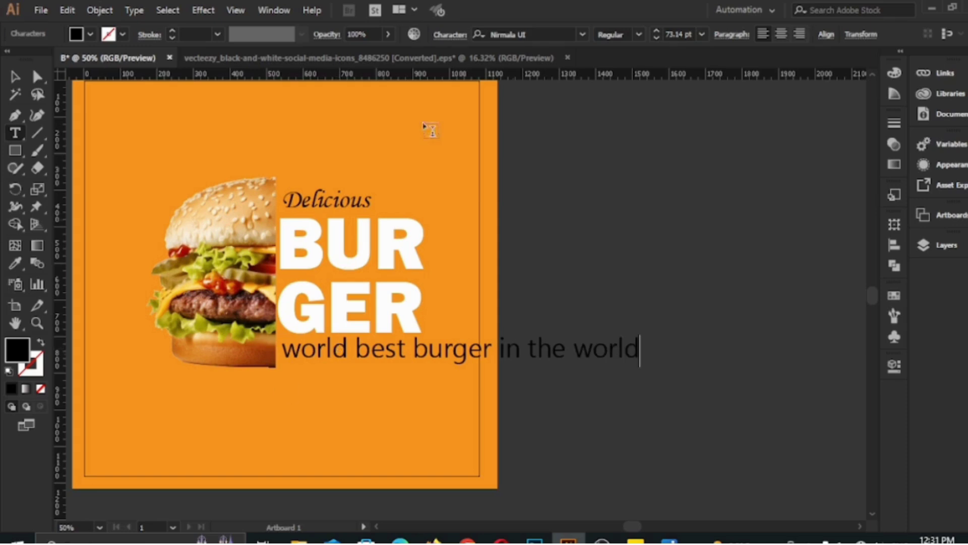
Fill the "world best burger in the world" line with white and shrink it to about 30 pt, roughly the heading's width.
{"action": "left_click", "coordinate": [12, 73]}
{"action": "left_click", "coordinate": [91, 38]}
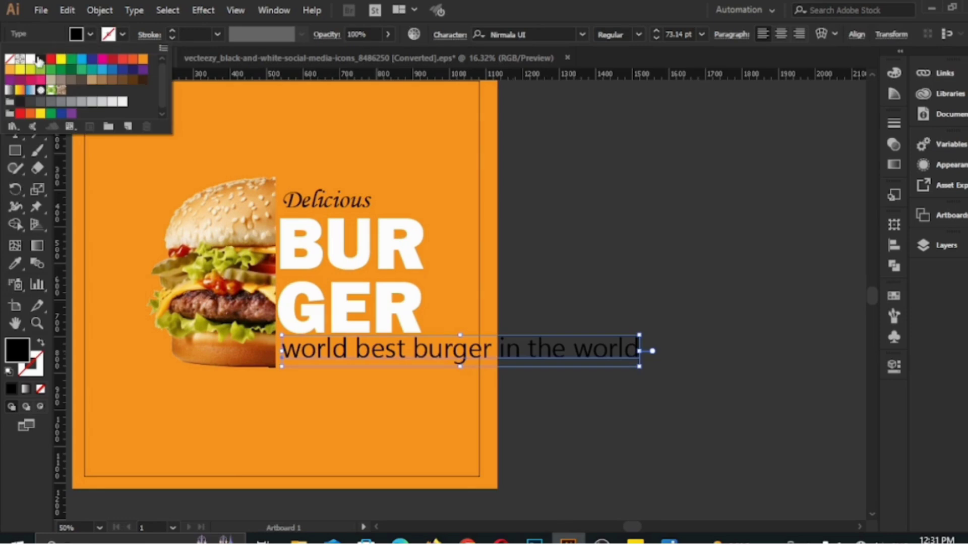
{"action": "left_click", "coordinate": [19, 59]}
{"action": "left_click", "coordinate": [92, 35]}
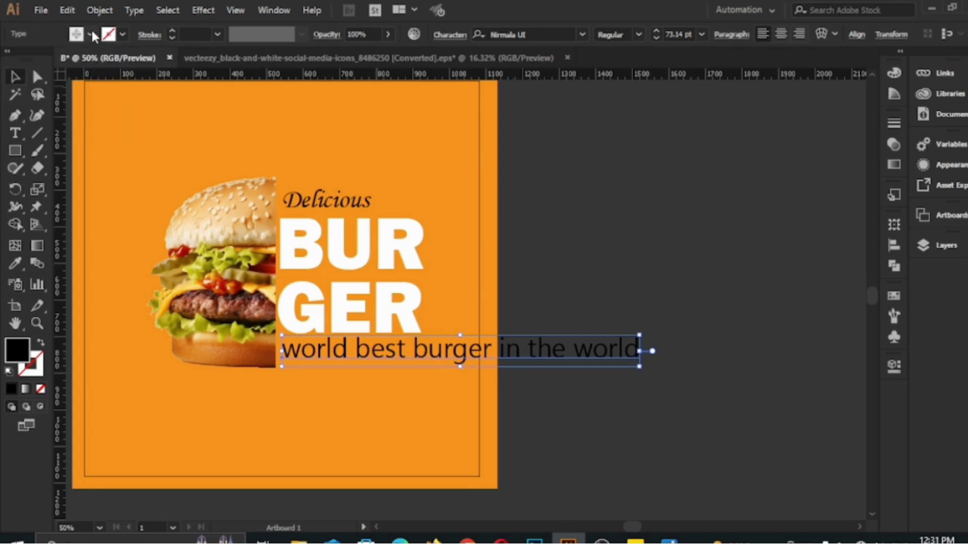
{"action": "left_click", "coordinate": [92, 36]}
{"action": "left_click", "coordinate": [30, 59]}
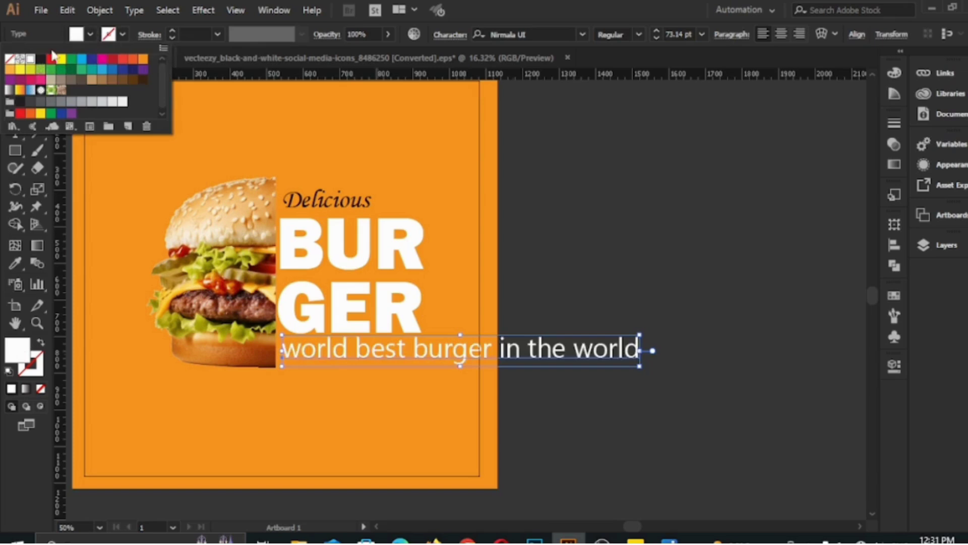
{"action": "left_click", "coordinate": [91, 35]}
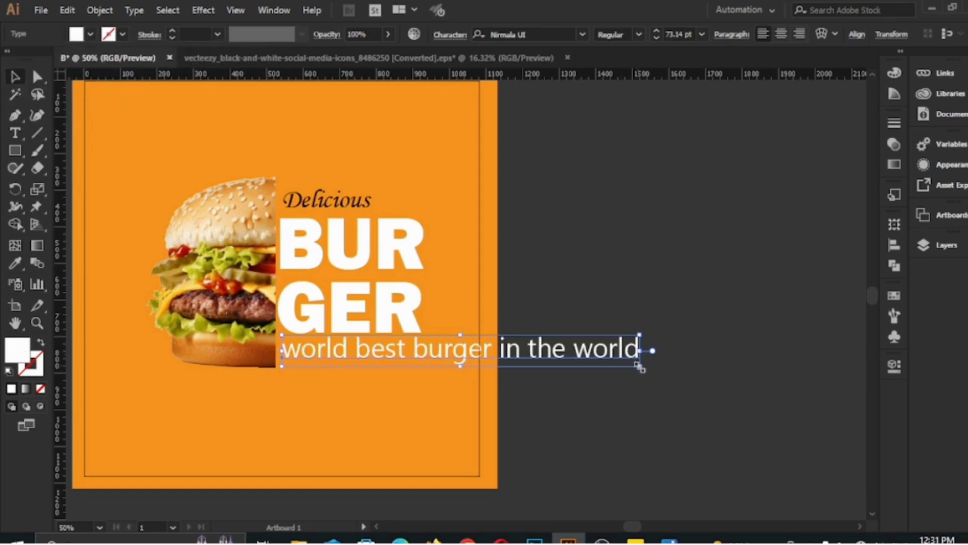
{"action": "left_click_drag", "start_coordinate": [640, 367], "coordinate": [430, 347]}
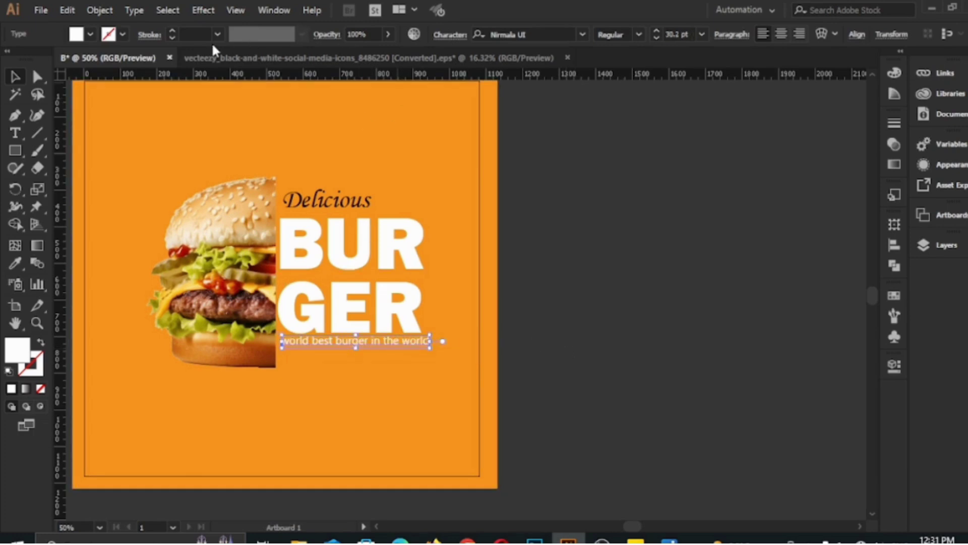
Fill the "world best burger in the world" line with black and move it slightly lower beneath GER.
{"action": "left_click", "coordinate": [91, 35]}
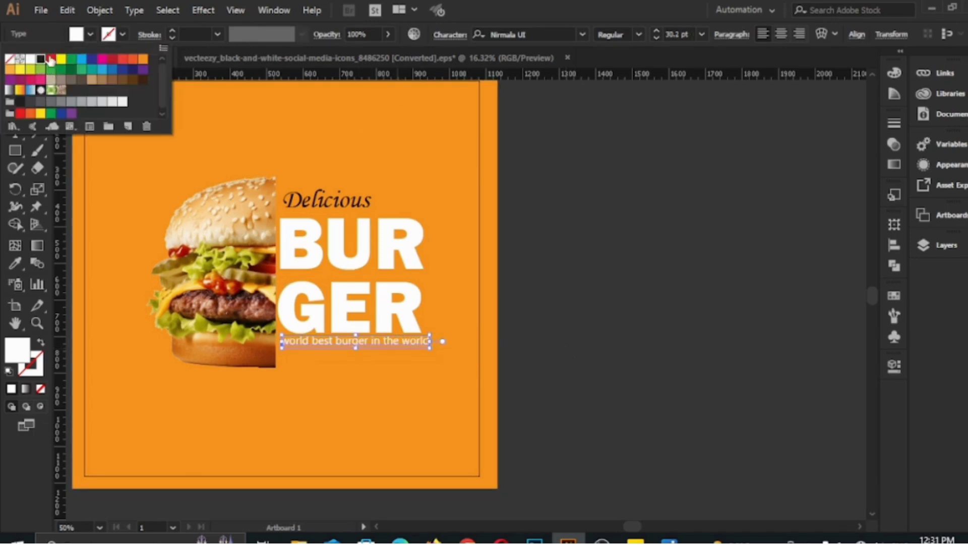
{"action": "left_click", "coordinate": [40, 59]}
{"action": "left_click", "coordinate": [92, 35]}
{"action": "scroll", "coordinate": [446, 456], "scroll_direction": "left", "scroll_amount": 4}
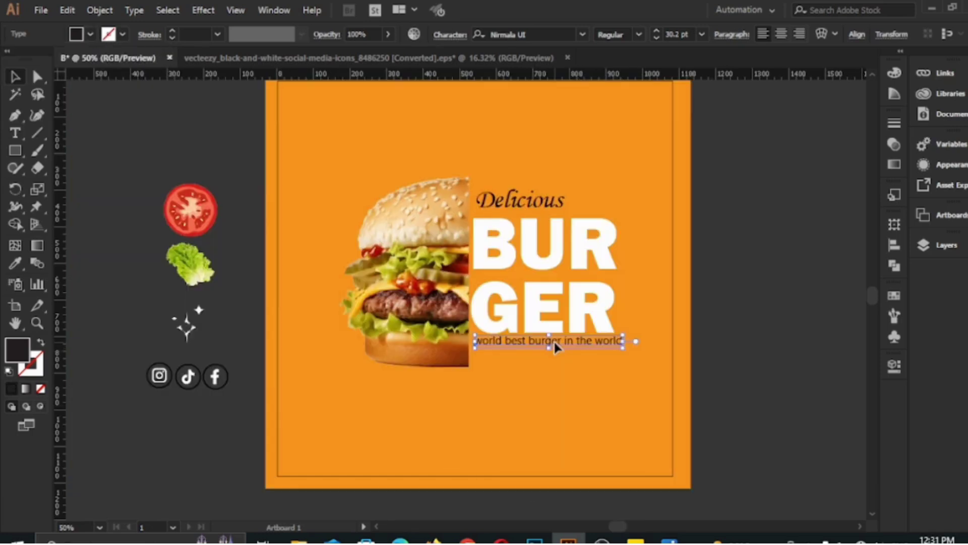
{"action": "left_click_drag", "start_coordinate": [554, 343], "coordinate": [554, 356]}
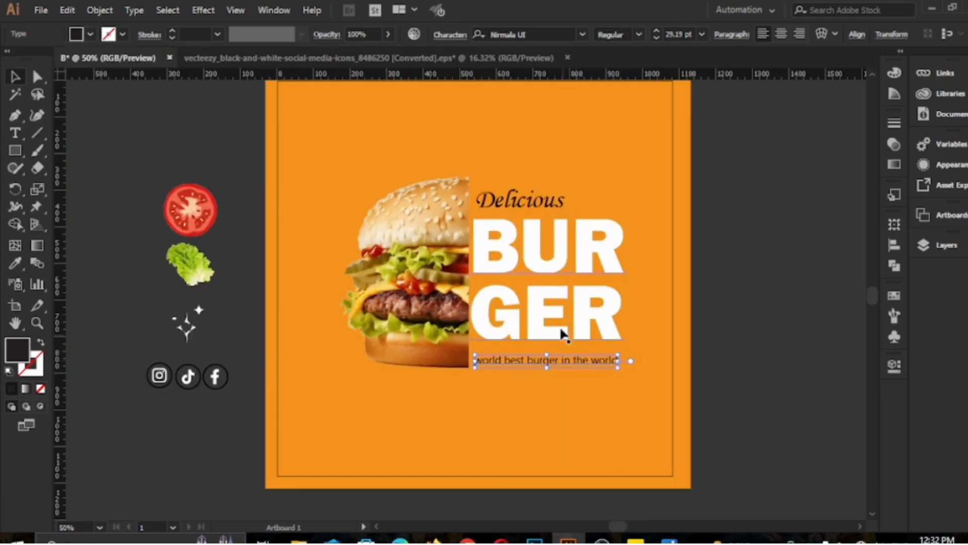
Set the tagline's font to Myriad Pro and shrink it to about 32 pt, matching the BURGER heading's width.
{"action": "left_click", "coordinate": [581, 36]}
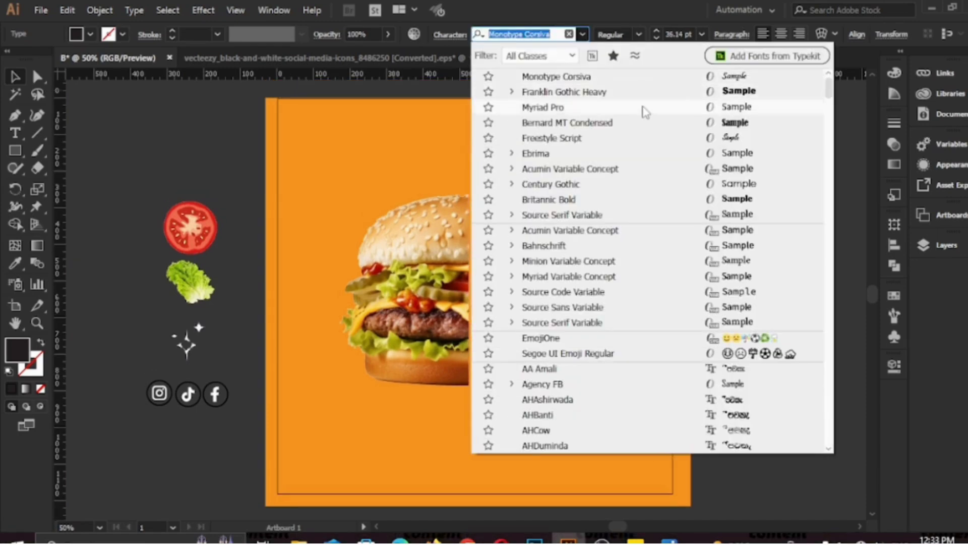
{"action": "left_click", "coordinate": [643, 108]}
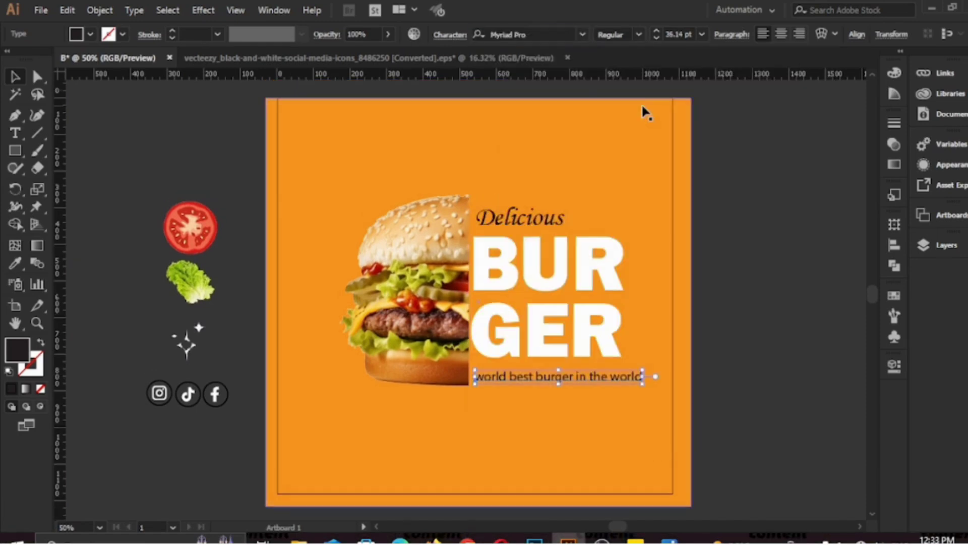
{"action": "left_click", "coordinate": [244, 157]}
{"action": "left_click", "coordinate": [582, 377]}
{"action": "left_click", "coordinate": [648, 382]}
{"action": "left_click_drag", "start_coordinate": [642, 383], "coordinate": [625, 382]}
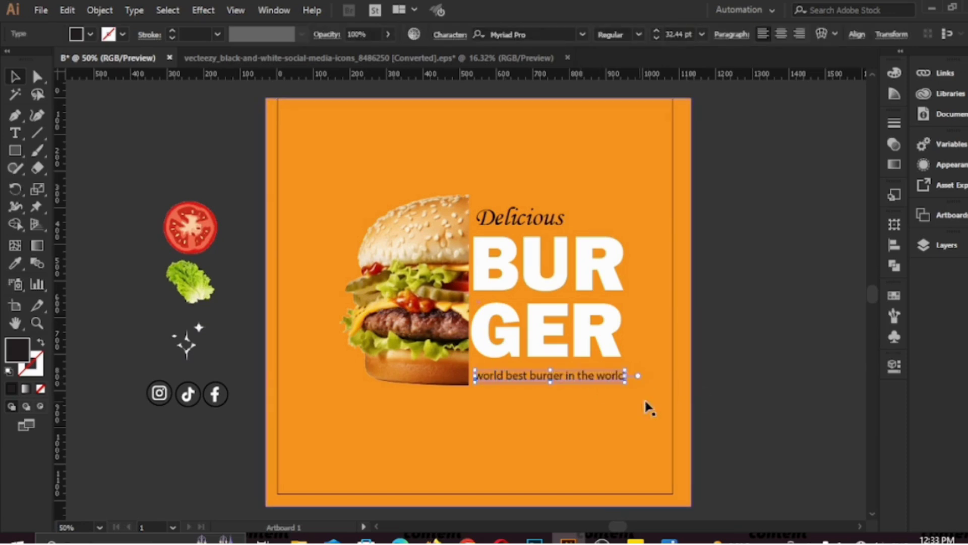
{"action": "left_click", "coordinate": [87, 129]}
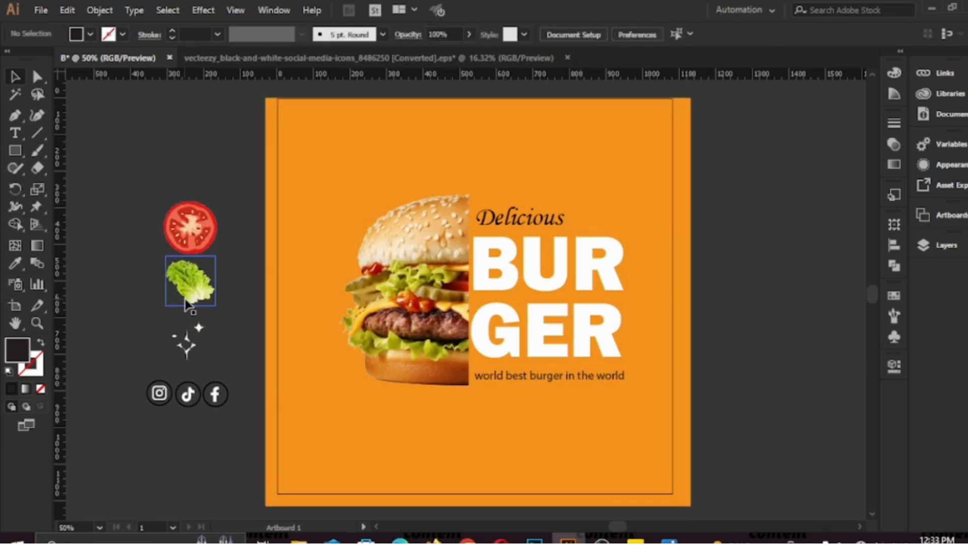
Place the white sparkle just above the burger's upper edge and the tomato slice over the artboard's upper-right corner.
{"action": "left_click_drag", "start_coordinate": [190, 342], "coordinate": [345, 175]}
{"action": "left_click_drag", "start_coordinate": [375, 211], "coordinate": [359, 191]}
{"action": "left_click_drag", "start_coordinate": [173, 246], "coordinate": [646, 135]}
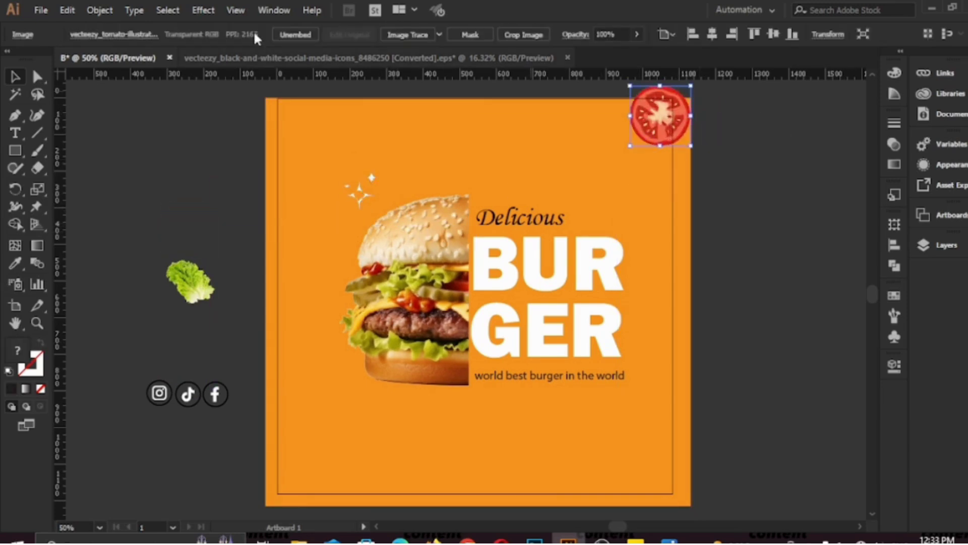
Apply a Gaussian Blur with a 27.9 pixel radius to the tomato slice.
{"action": "left_click", "coordinate": [200, 11]}
{"action": "mouse_move", "coordinate": [333, 254]}
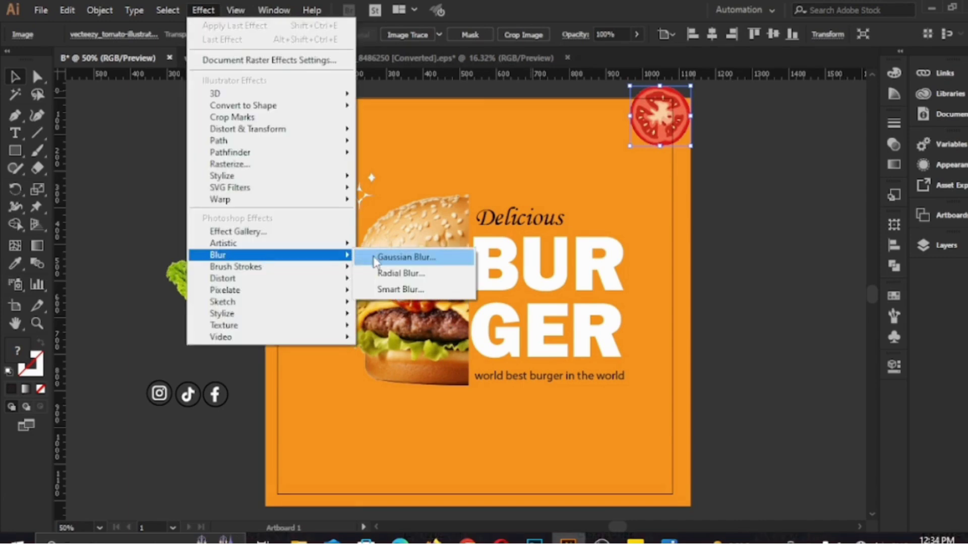
{"action": "left_click", "coordinate": [376, 258]}
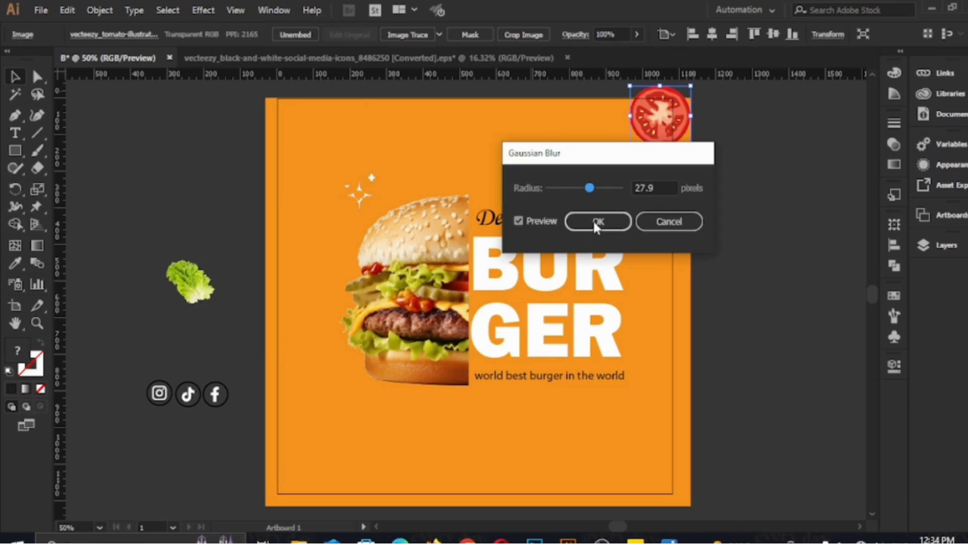
{"action": "left_click", "coordinate": [595, 222]}
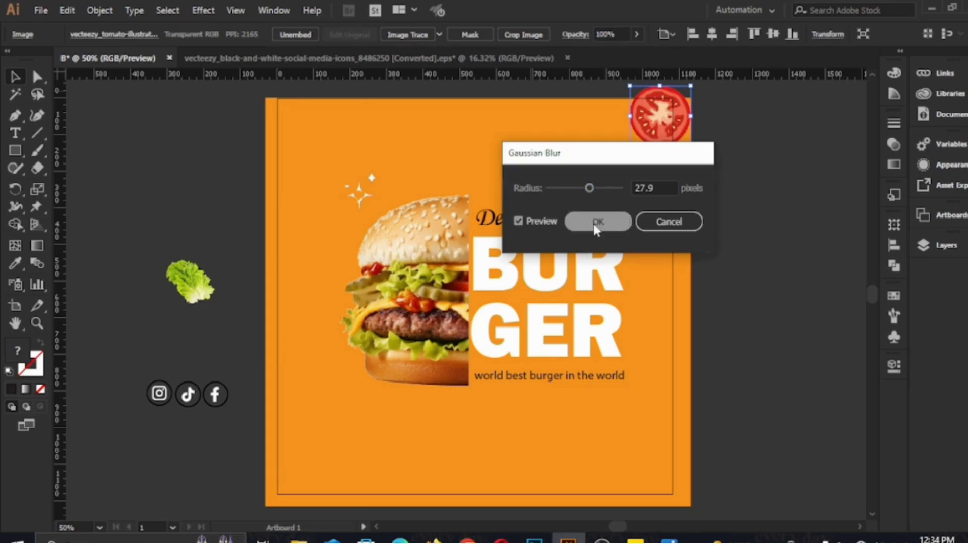
Recolor the background rectangle to a deeper red-orange swatch.
{"action": "left_click", "coordinate": [686, 151]}
{"action": "left_click", "coordinate": [90, 34]}
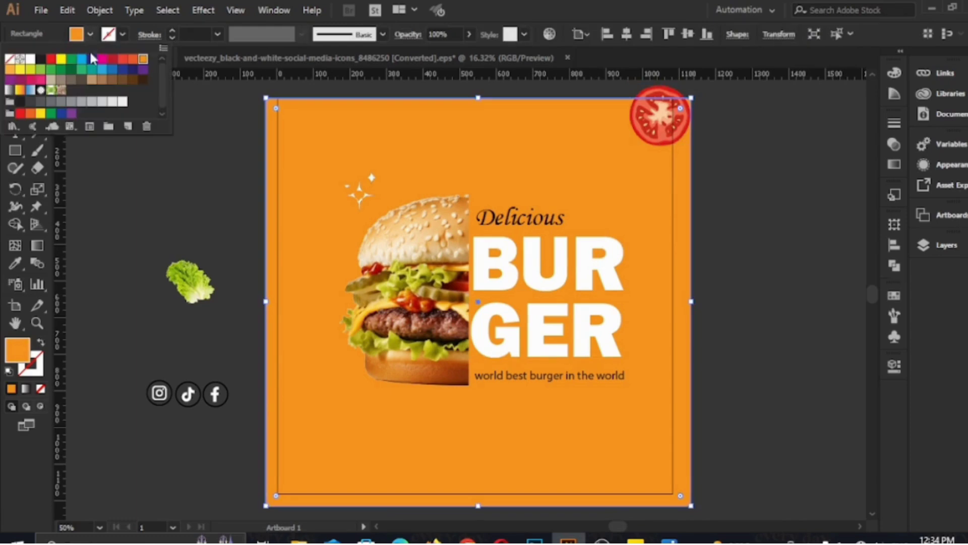
{"action": "left_click", "coordinate": [131, 60]}
Enlarge the lettuce leaf to more than twice its size, rotate it, and place it across the artboard's right edge beside the heading.
{"action": "left_click", "coordinate": [191, 281]}
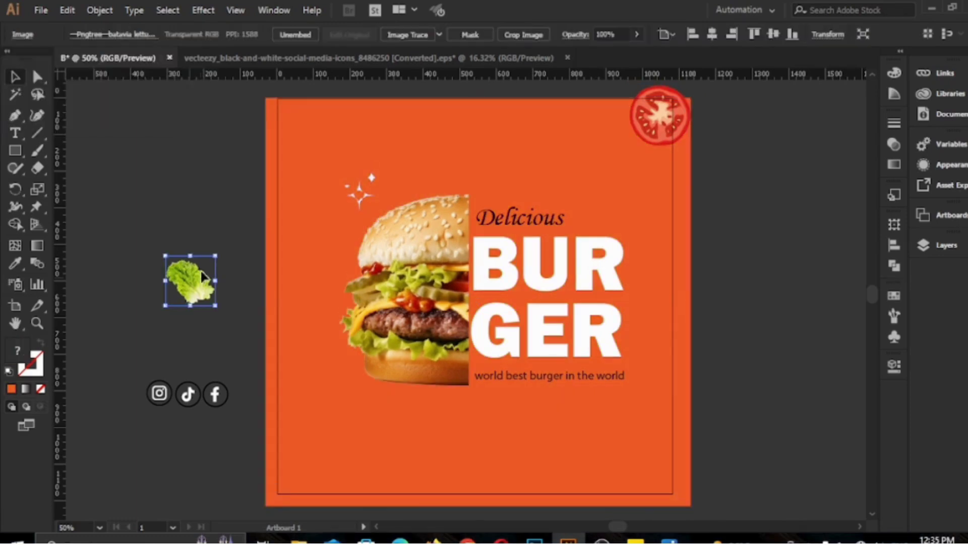
{"action": "left_click_drag", "start_coordinate": [190, 281], "coordinate": [578, 192]}
{"action": "left_click_drag", "start_coordinate": [664, 292], "coordinate": [738, 274]}
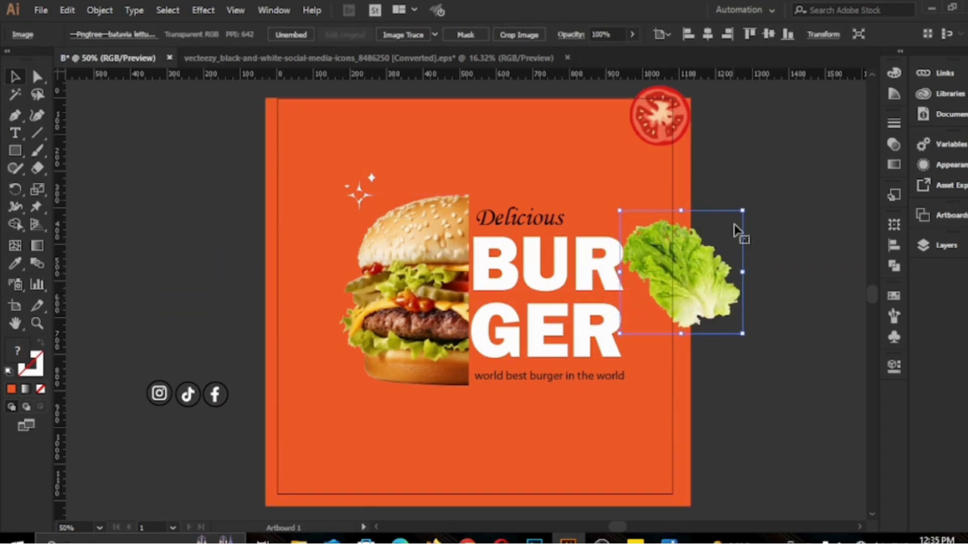
{"action": "left_click_drag", "start_coordinate": [747, 201], "coordinate": [751, 217]}
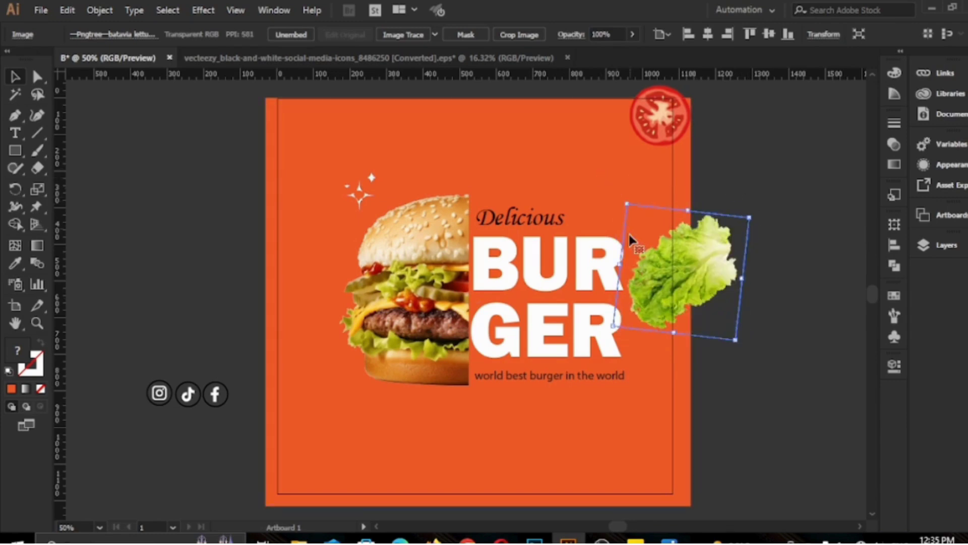
{"action": "left_click_drag", "start_coordinate": [699, 260], "coordinate": [718, 215]}
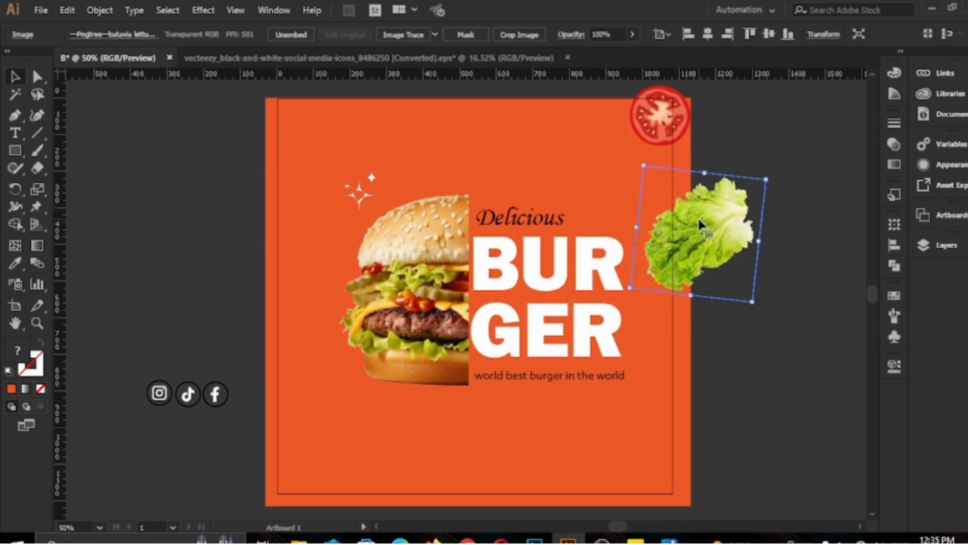
Copy the tomato slice to the artboard's left edge, rotated about 20°, and copy the lettuce leaf to the upper-left corner.
{"action": "left_click", "coordinate": [651, 134]}
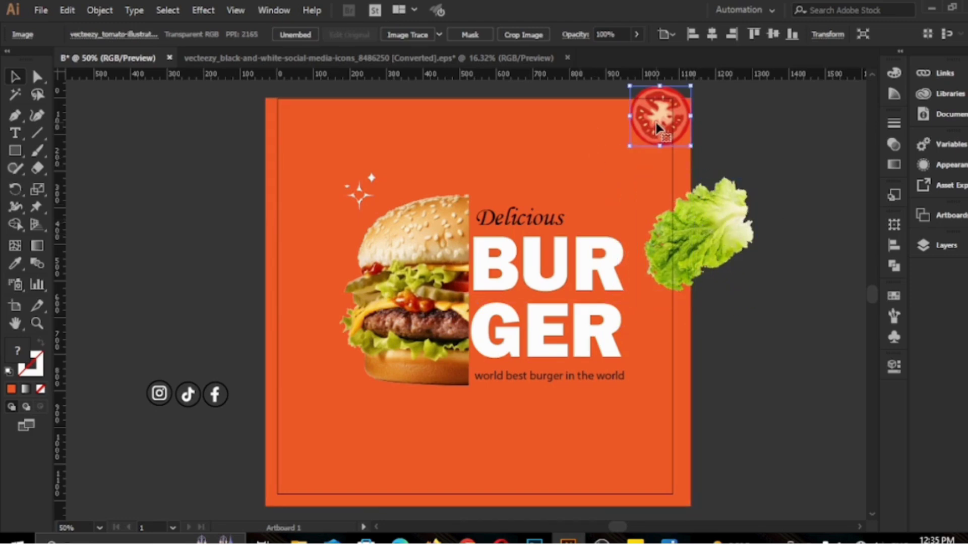
{"action": "left_click_drag", "start_coordinate": [651, 126], "coordinate": [262, 389]}
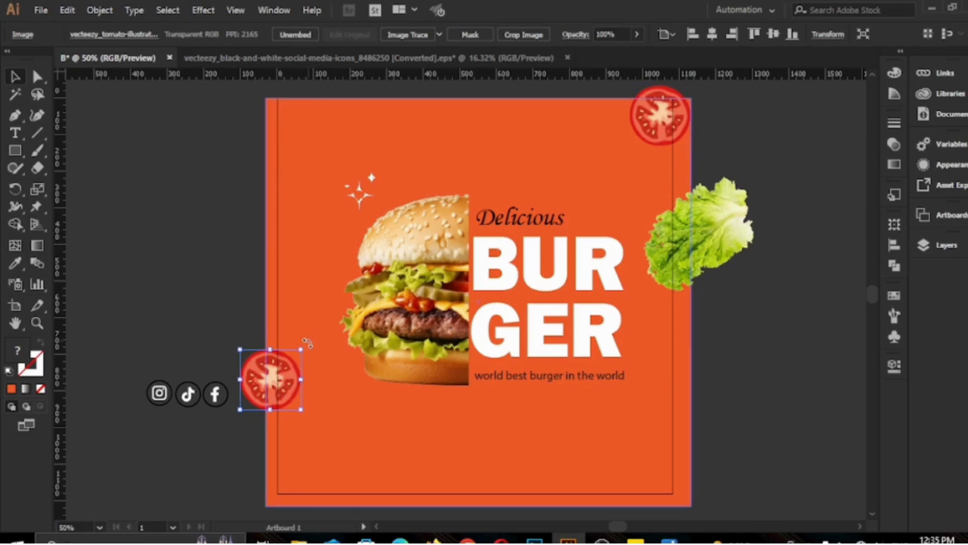
{"action": "left_click_drag", "start_coordinate": [306, 344], "coordinate": [284, 387]}
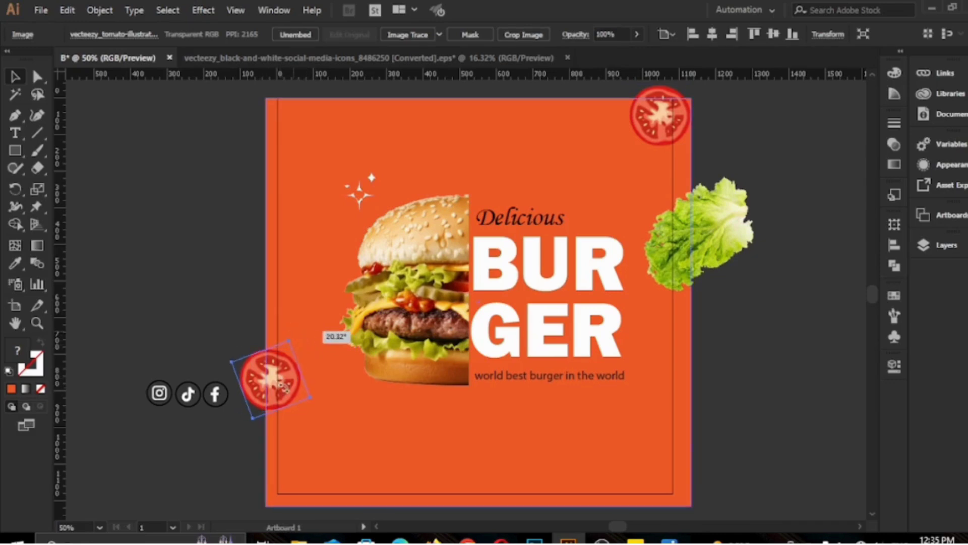
{"action": "left_click_drag", "start_coordinate": [696, 248], "coordinate": [320, 117]}
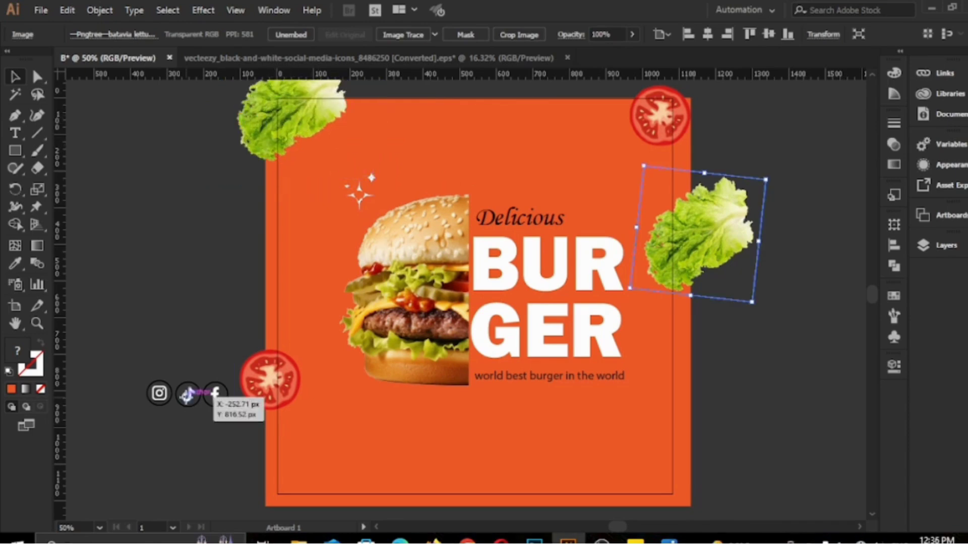
Place the three social media icons, slightly reduced, in the artboard's lower-left corner.
{"action": "left_click_drag", "start_coordinate": [187, 395], "coordinate": [361, 474]}
{"action": "key", "text": "ctrl+z"}
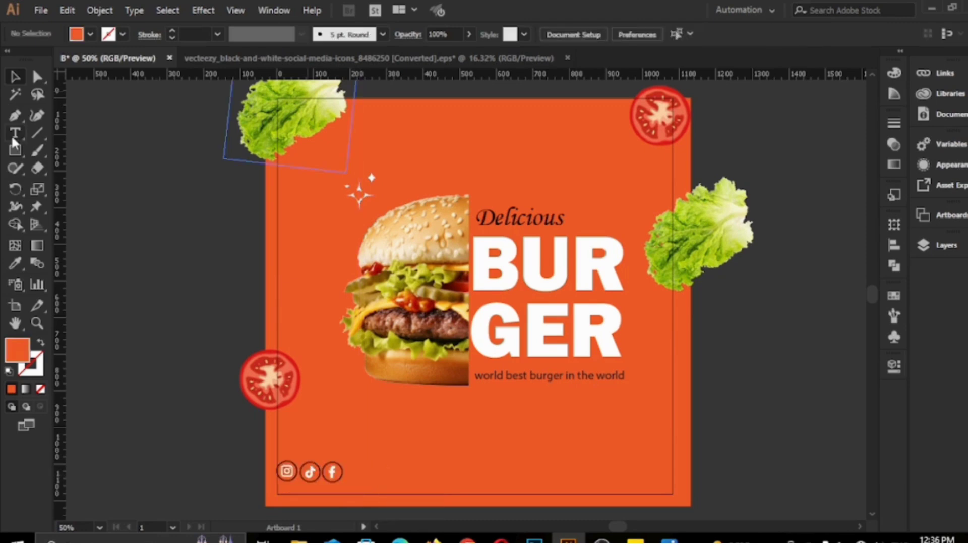
{"action": "left_click", "coordinate": [13, 135]}
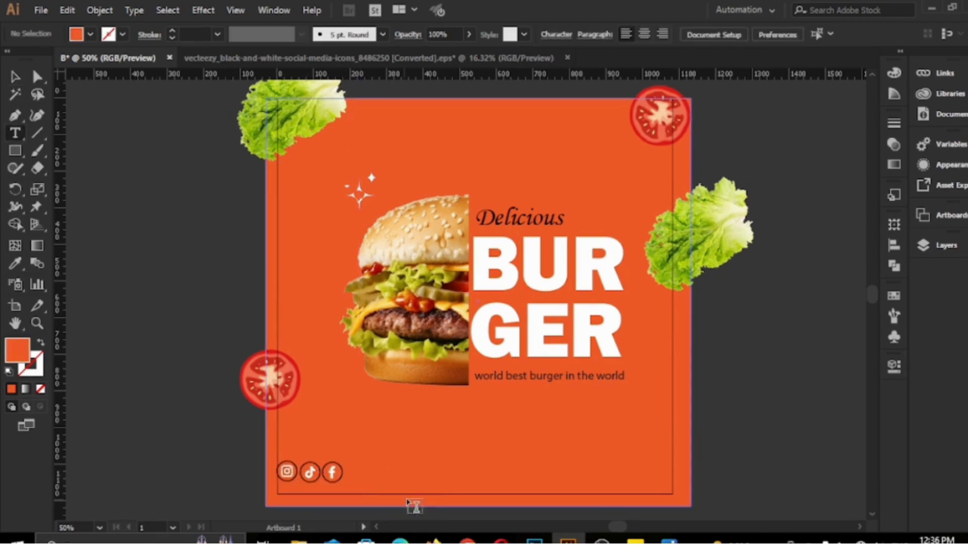
{"action": "left_click", "coordinate": [433, 460]}
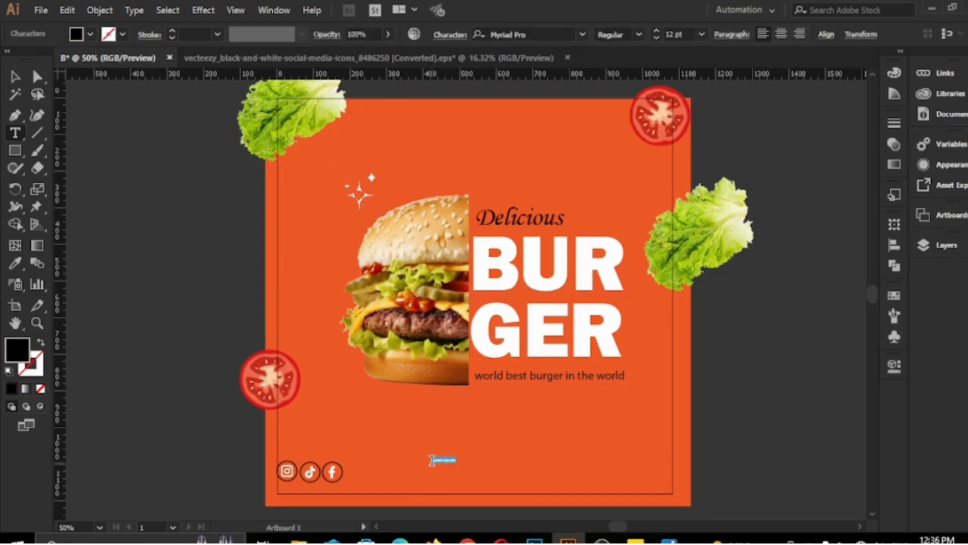
{"action": "key", "text": "BackSpace"}
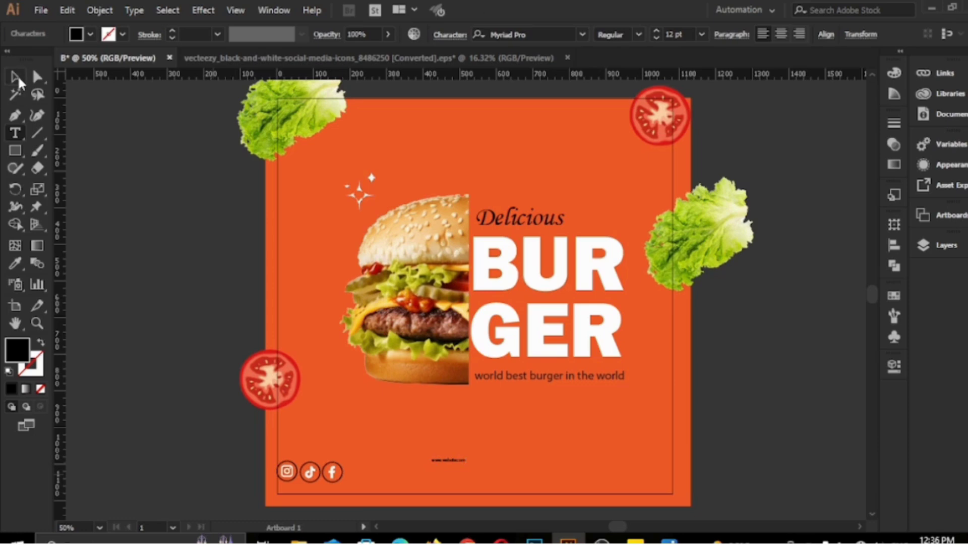
{"action": "left_click", "coordinate": [18, 79]}
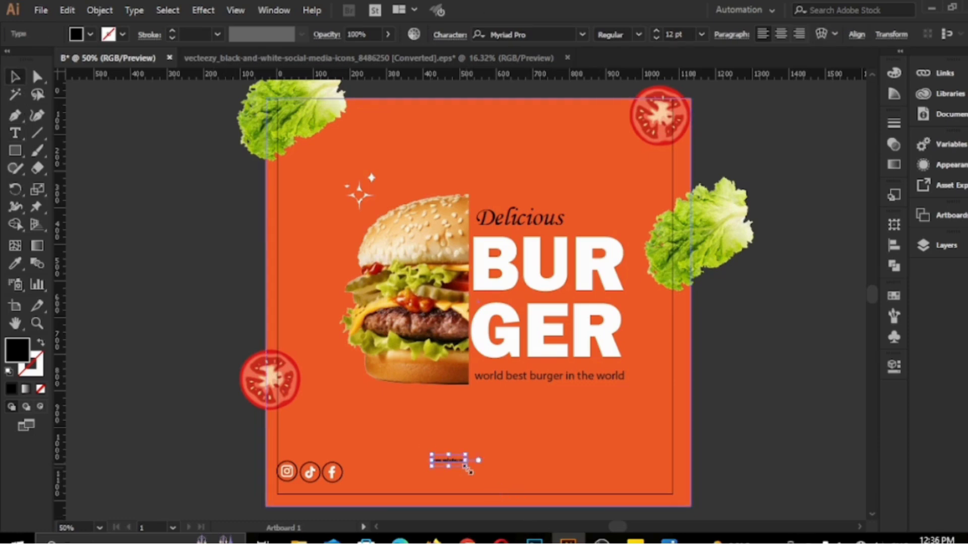
{"action": "left_click_drag", "start_coordinate": [460, 312], "coordinate": [406, 316]}
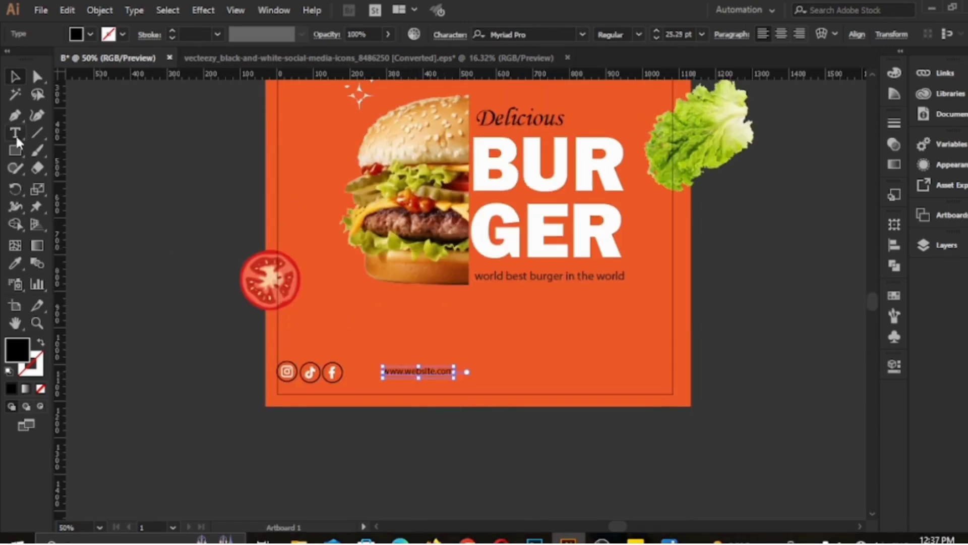
Add the contact phone number to the right of the website address and enlarge it to about 27 pt.
{"action": "left_click", "coordinate": [16, 135]}
{"action": "left_click", "coordinate": [532, 374]}
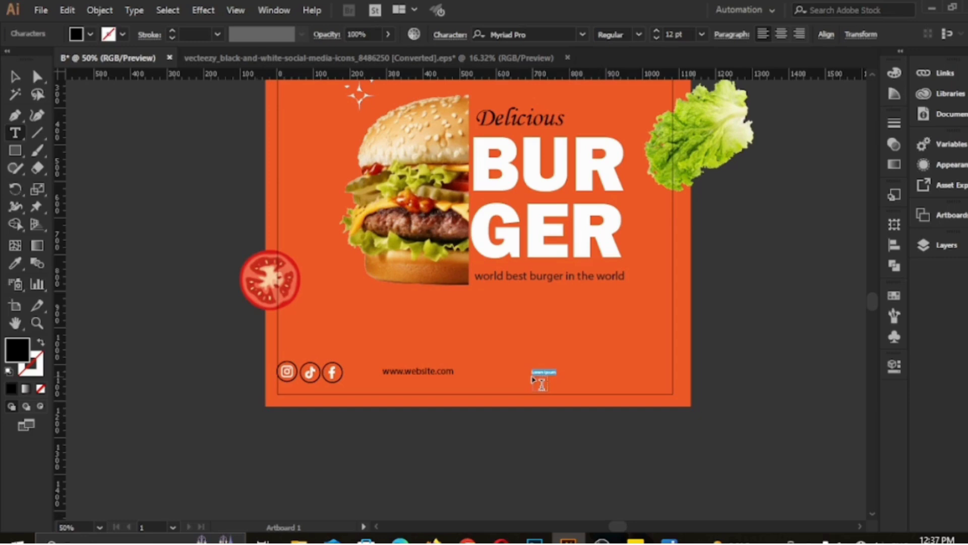
{"action": "key", "text": "BackSpace"}
{"action": "left_click", "coordinate": [15, 76]}
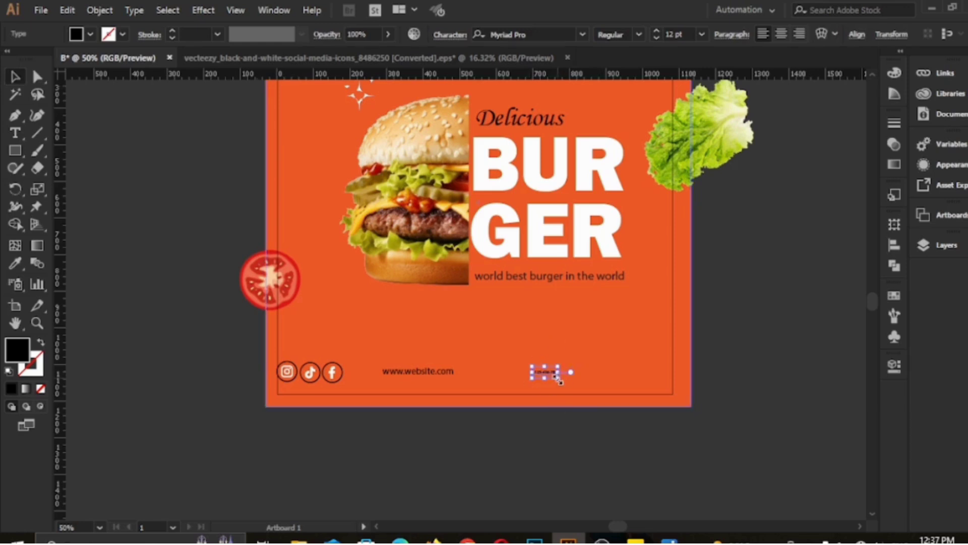
{"action": "mouse_move", "coordinate": [558, 381]}
{"action": "left_mouse_down"}
{"action": "mouse_move", "coordinate": [590, 394]}
{"action": "mouse_move", "coordinate": [568, 374]}
{"action": "left_mouse_up"}
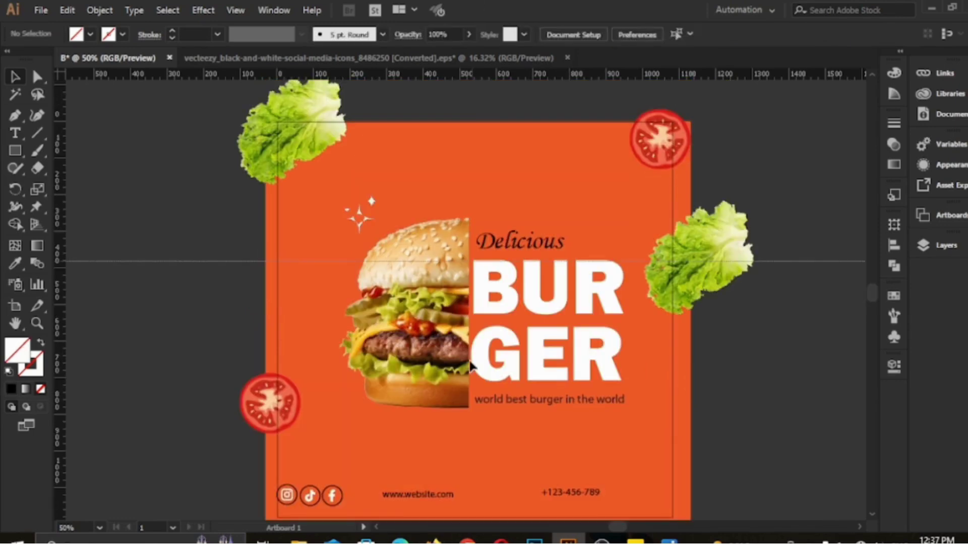
Add guides beneath the footer and inside both side margins, and move the icons and phone number to the side guides.
{"action": "left_click_drag", "start_coordinate": [463, 475], "coordinate": [465, 509]}
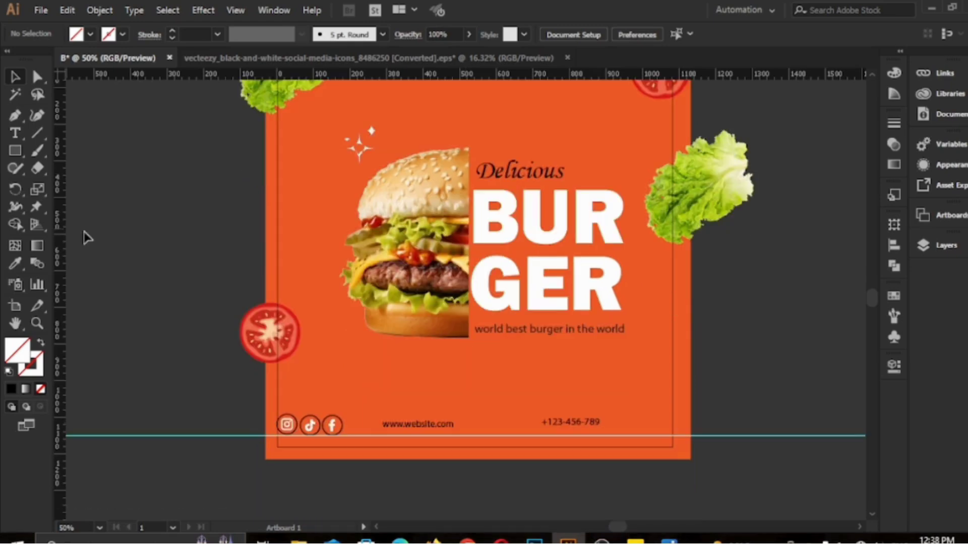
{"action": "left_click_drag", "start_coordinate": [61, 227], "coordinate": [292, 272]}
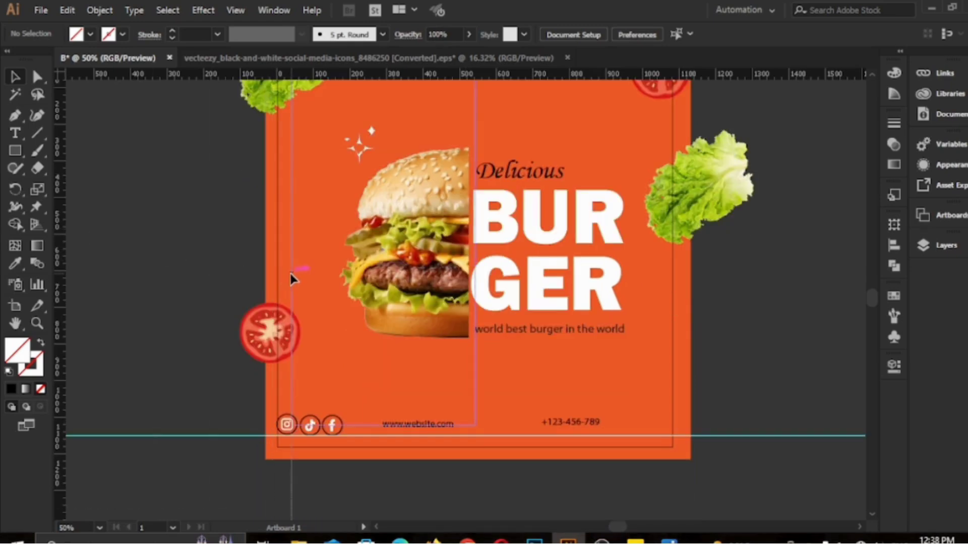
{"action": "left_click_drag", "start_coordinate": [60, 273], "coordinate": [657, 299]}
{"action": "left_click_drag", "start_coordinate": [567, 419], "coordinate": [624, 425]}
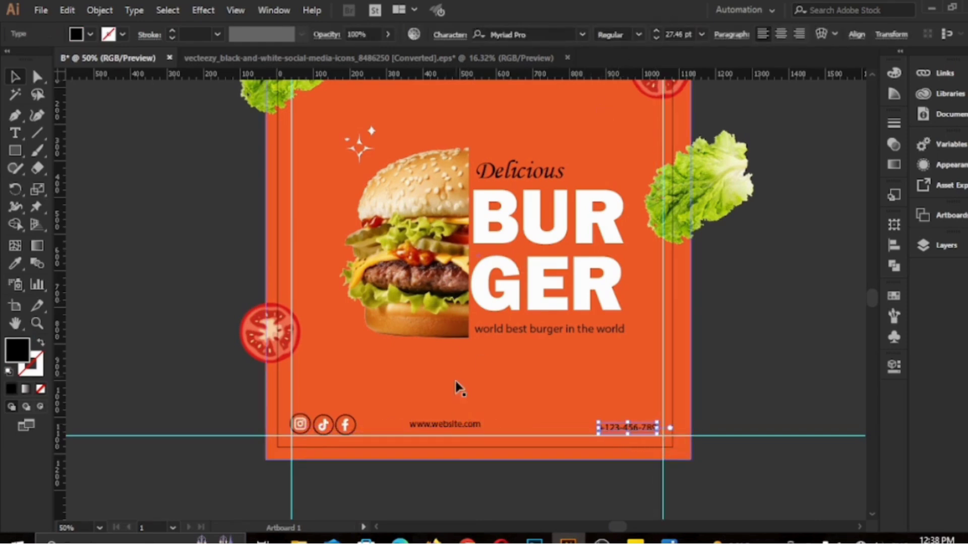
{"action": "left_click", "coordinate": [450, 426]}
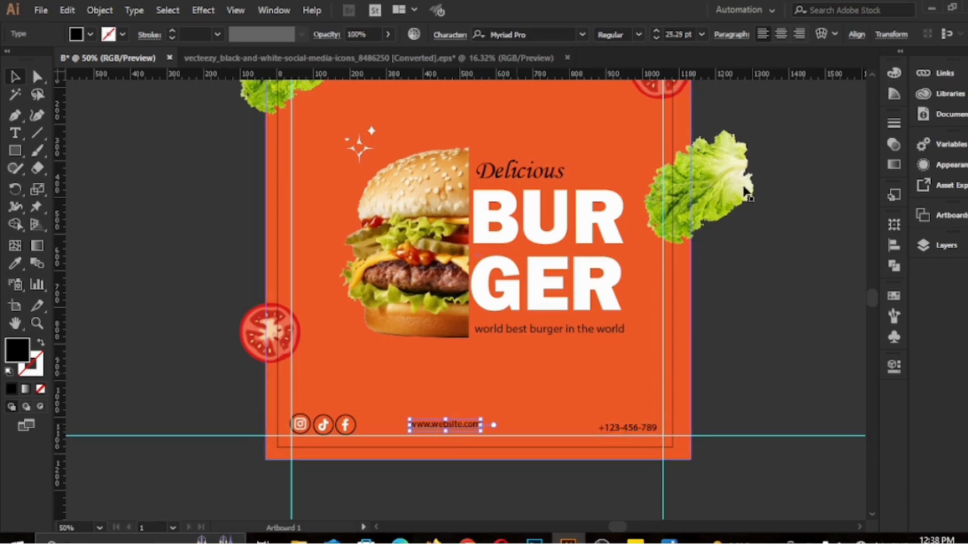
{"action": "left_click", "coordinate": [854, 35]}
{"action": "left_click", "coordinate": [736, 74]}
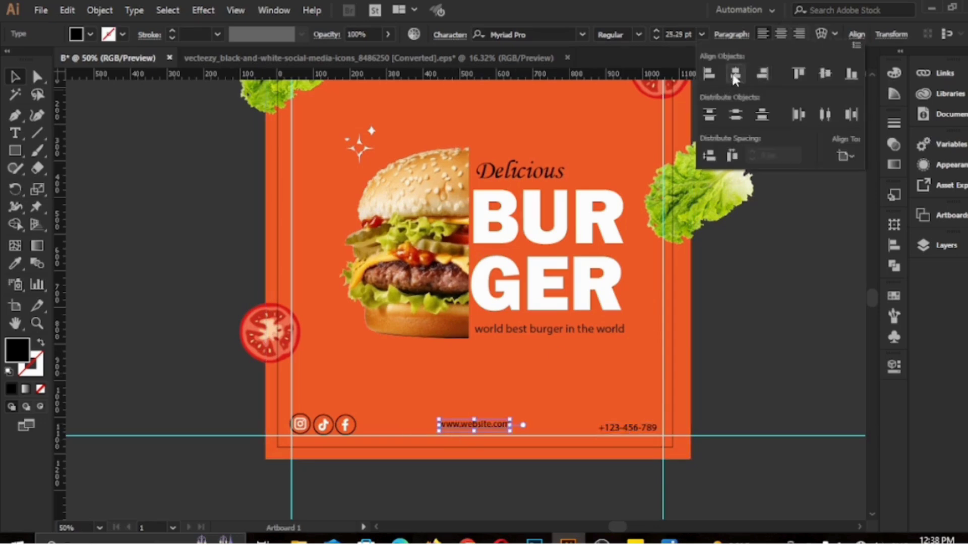
{"action": "left_click", "coordinate": [859, 36]}
{"action": "left_click", "coordinate": [746, 388]}
Add the text "Delivery for:", enlarge it slightly and place it directly above the footer phone number.
{"action": "left_click", "coordinate": [14, 133]}
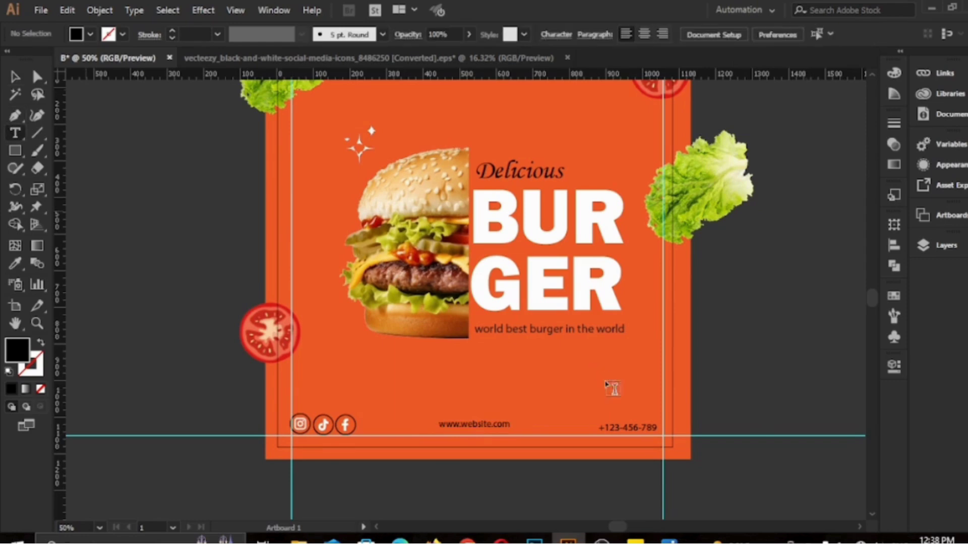
{"action": "left_click", "coordinate": [600, 398]}
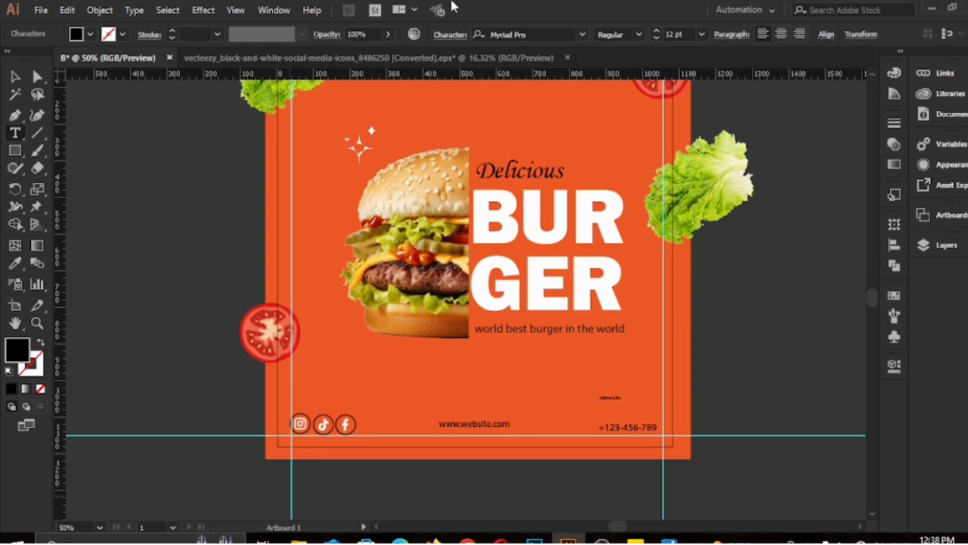
{"action": "key", "text": "v"}
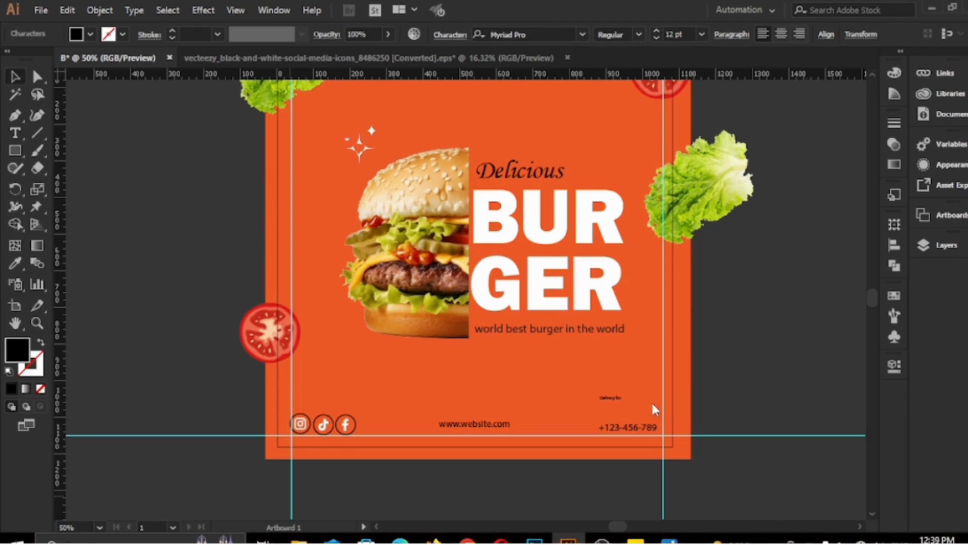
{"action": "left_click", "coordinate": [611, 397]}
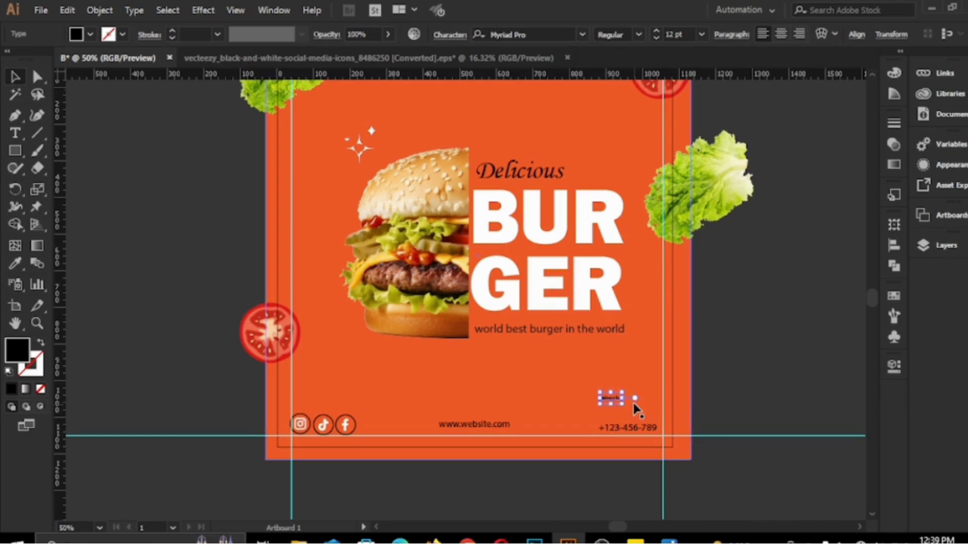
{"action": "left_click_drag", "start_coordinate": [664, 454], "coordinate": [625, 425]}
{"action": "left_click", "coordinate": [727, 404]}
{"action": "scroll", "coordinate": [726, 404], "scroll_direction": "up", "scroll_amount": 3}
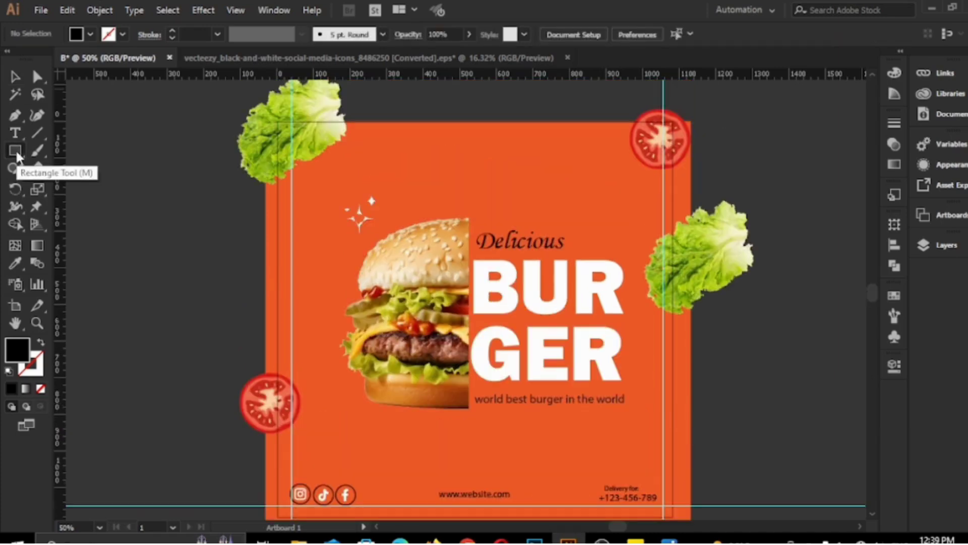
Draw a black circle on the empty canvas left of the artboard and give it a 6 pt white outline.
{"action": "left_click_drag", "start_coordinate": [16, 157], "coordinate": [66, 188]}
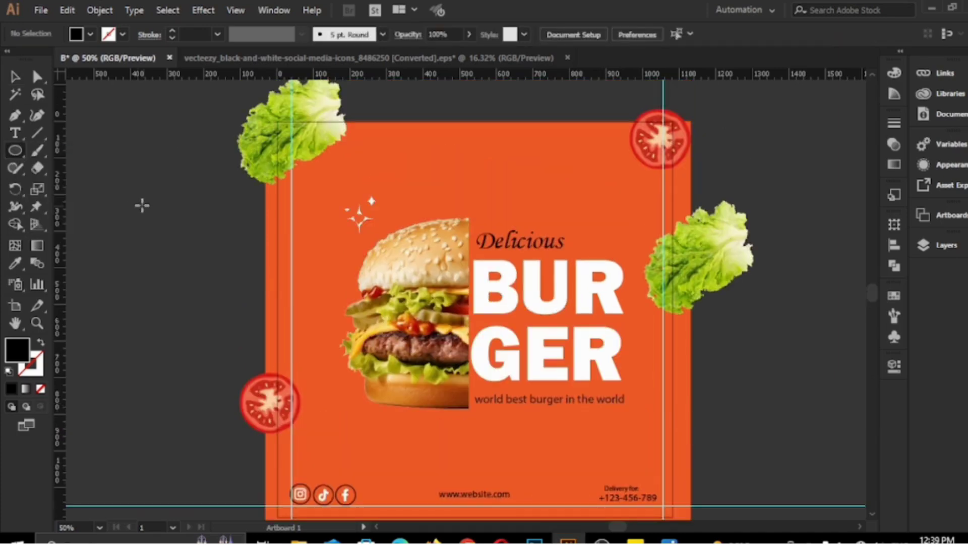
{"action": "left_click_drag", "start_coordinate": [142, 205], "coordinate": [222, 284]}
{"action": "left_click", "coordinate": [89, 34]}
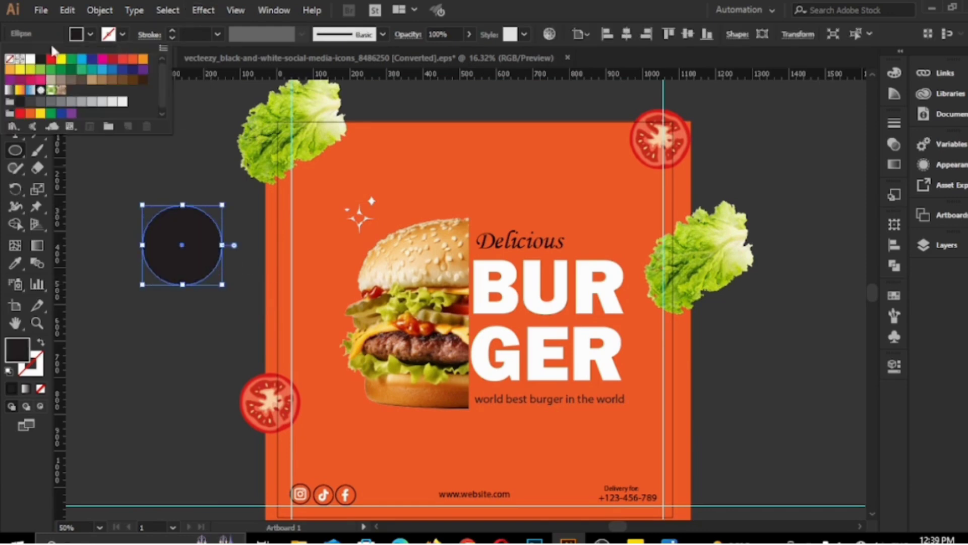
{"action": "left_click", "coordinate": [31, 59]}
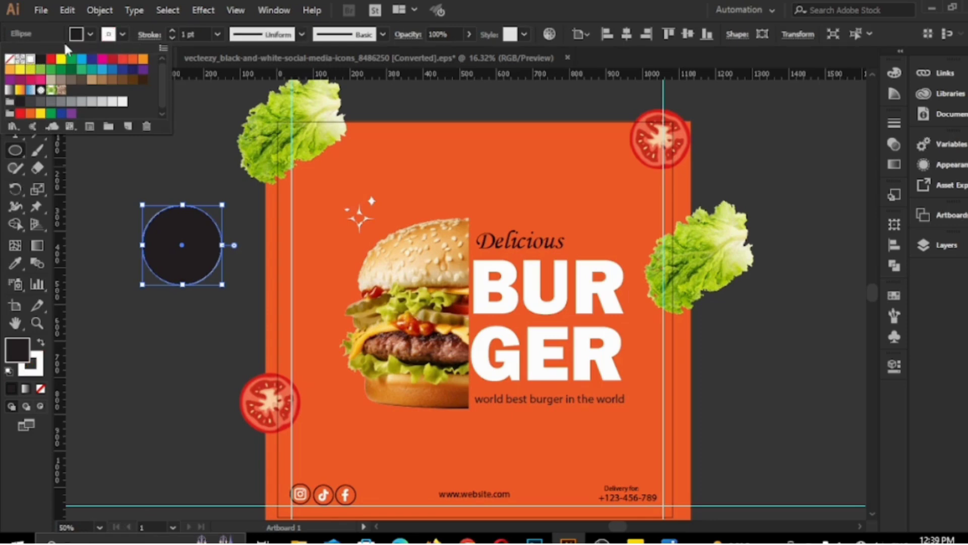
{"action": "left_click", "coordinate": [120, 35]}
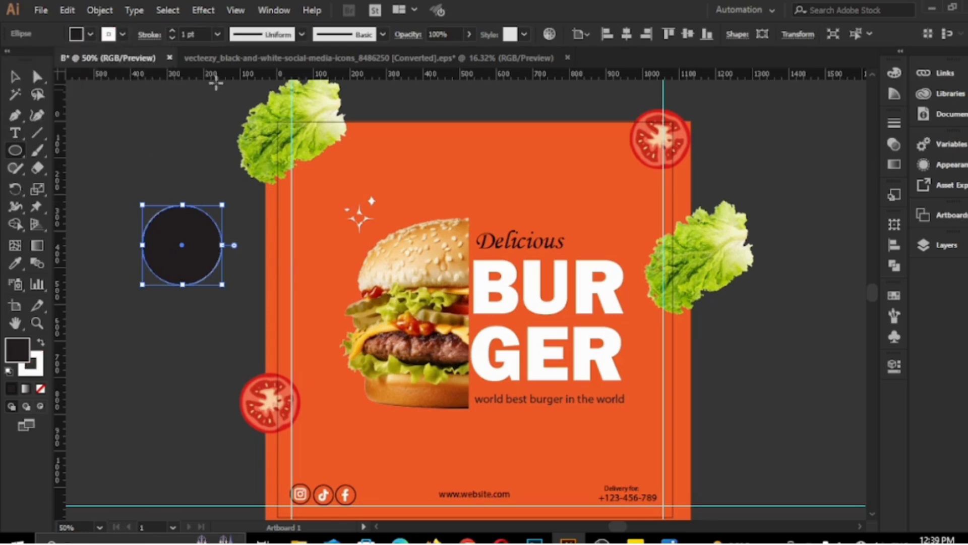
{"action": "left_click", "coordinate": [170, 29]}
{"action": "left_click", "coordinate": [171, 30]}
{"action": "left_click", "coordinate": [170, 31]}
{"action": "left_click", "coordinate": [171, 30]}
{"action": "left_click", "coordinate": [171, 31]}
{"action": "left_click", "coordinate": [15, 76]}
Add the two-line text "50% OFF" in white inside the black circle and enlarge it to about 56 pt.
{"action": "left_click", "coordinate": [16, 133]}
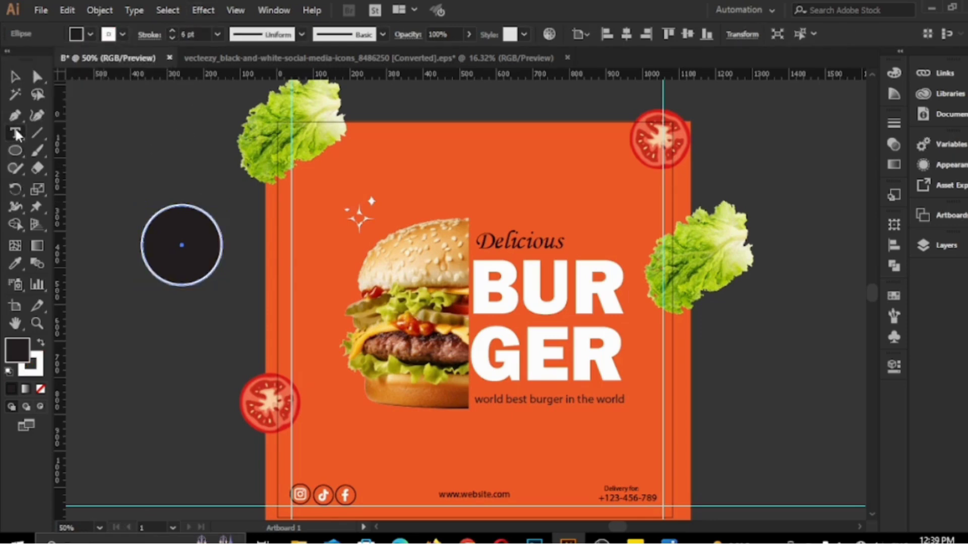
{"action": "left_click", "coordinate": [163, 228]}
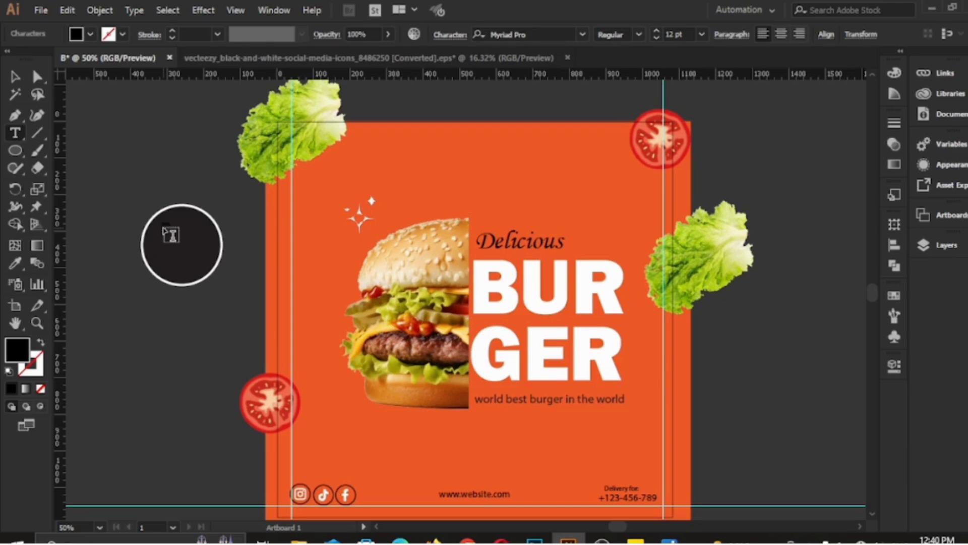
{"action": "left_click", "coordinate": [16, 78]}
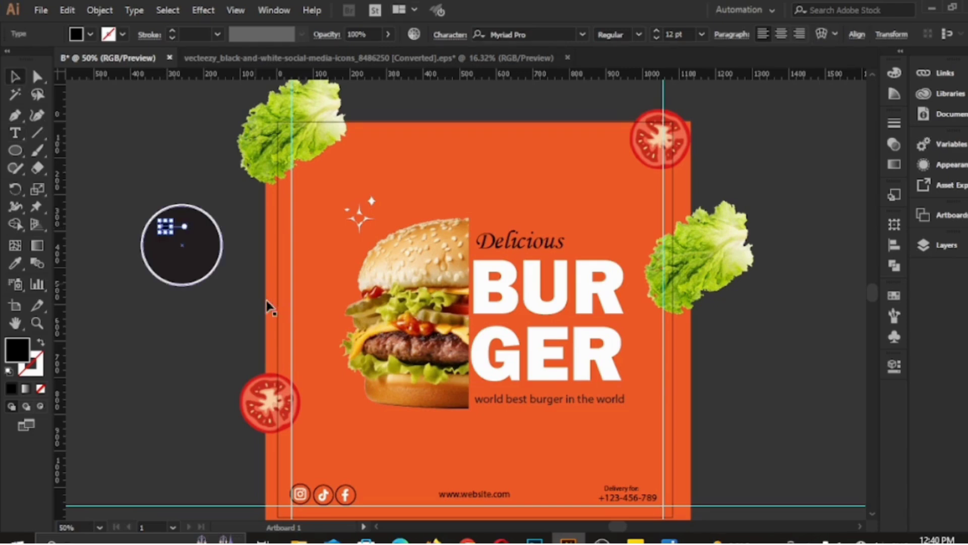
{"action": "left_click", "coordinate": [92, 34]}
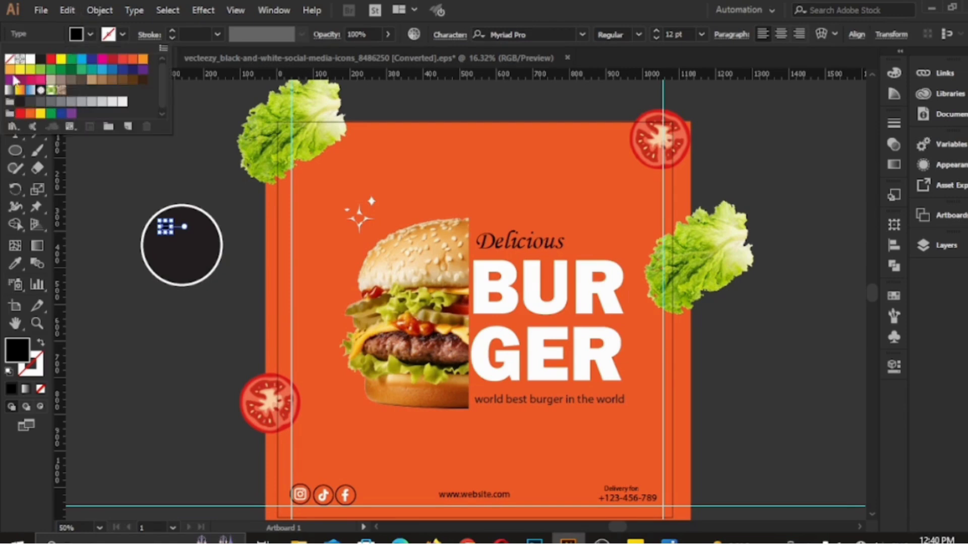
{"action": "left_click", "coordinate": [29, 61]}
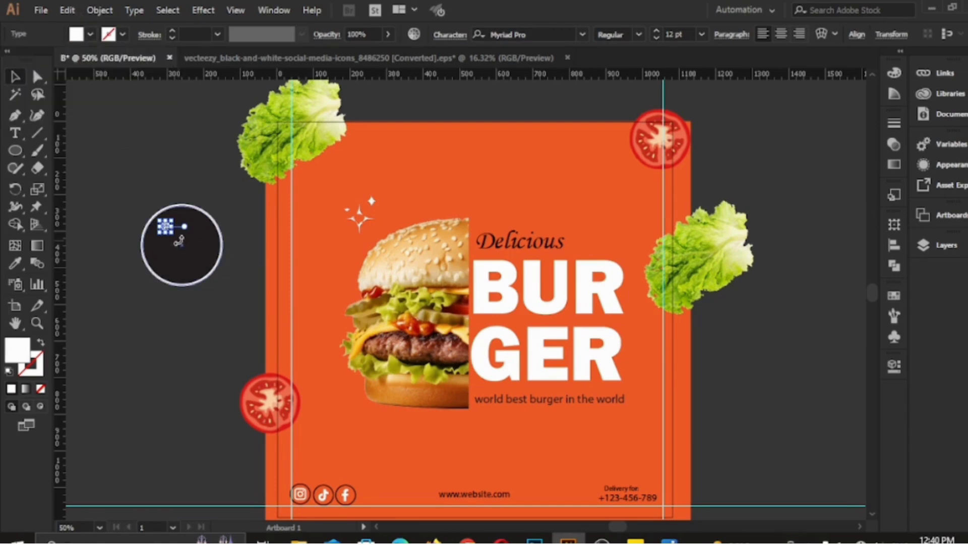
{"action": "left_click_drag", "start_coordinate": [172, 233], "coordinate": [216, 279]}
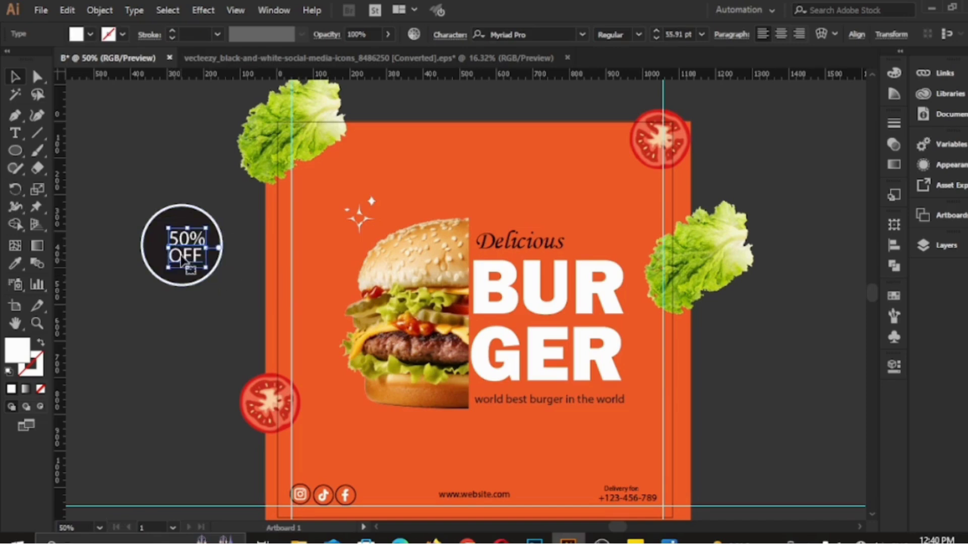
{"action": "left_click_drag", "start_coordinate": [187, 247], "coordinate": [177, 242]}
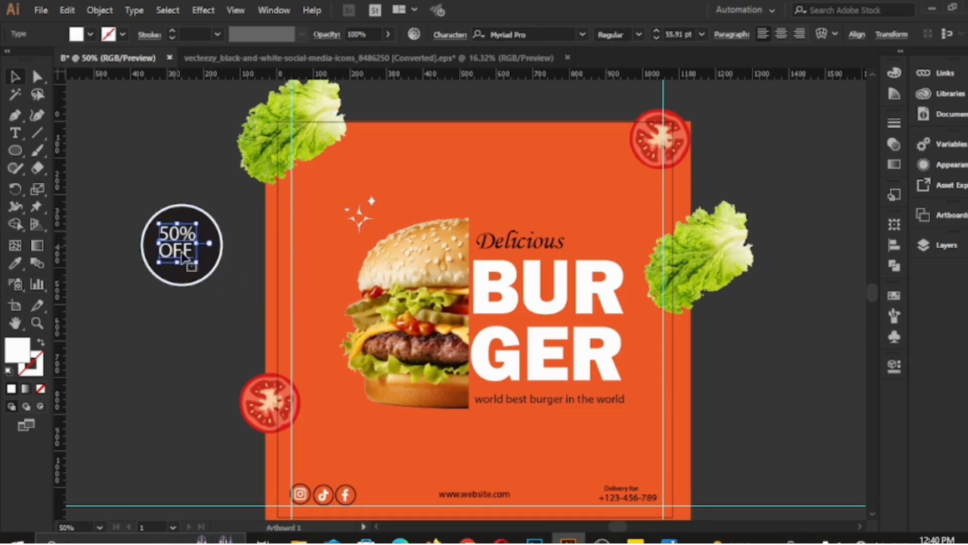
Set the word "OFF" to 48 pt, indent it beneath "50%" and enlarge the text to fill the circle.
{"action": "key", "text": "t"}
{"action": "double_click", "coordinate": [181, 252]}
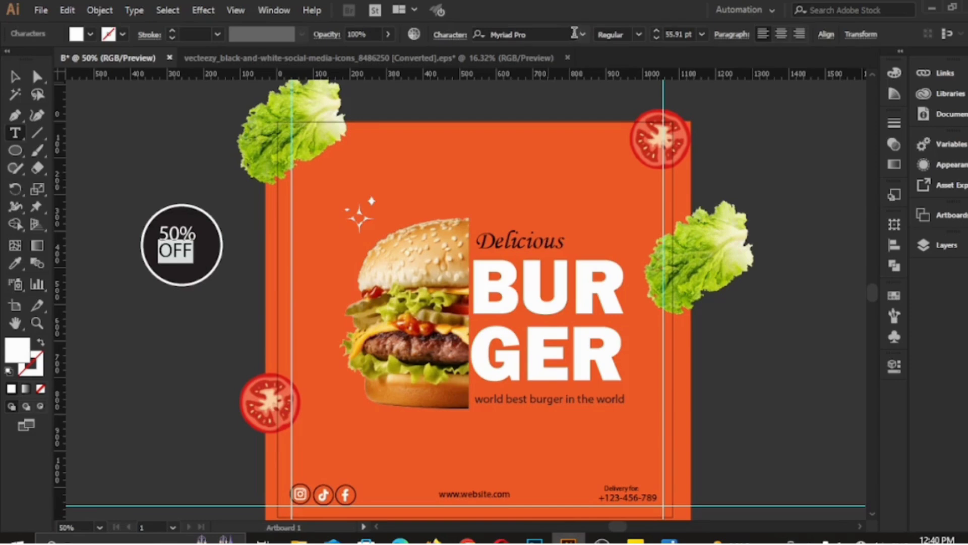
{"action": "left_click", "coordinate": [656, 38]}
{"action": "left_click", "coordinate": [657, 38]}
{"action": "left_click", "coordinate": [656, 38]}
{"action": "left_click", "coordinate": [656, 38]}
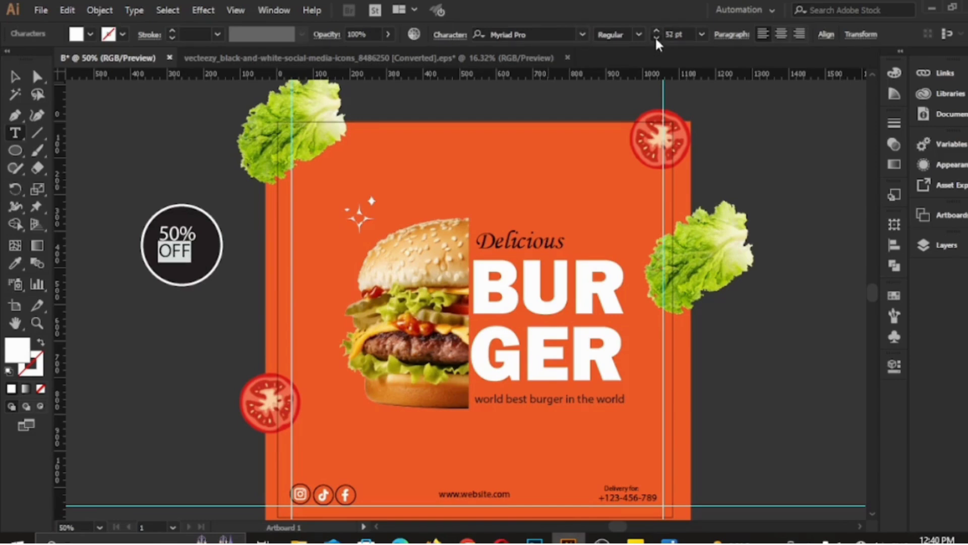
{"action": "left_click", "coordinate": [656, 38]}
{"action": "left_click", "coordinate": [656, 38]}
{"action": "left_click", "coordinate": [656, 38]}
{"action": "left_click", "coordinate": [656, 38]}
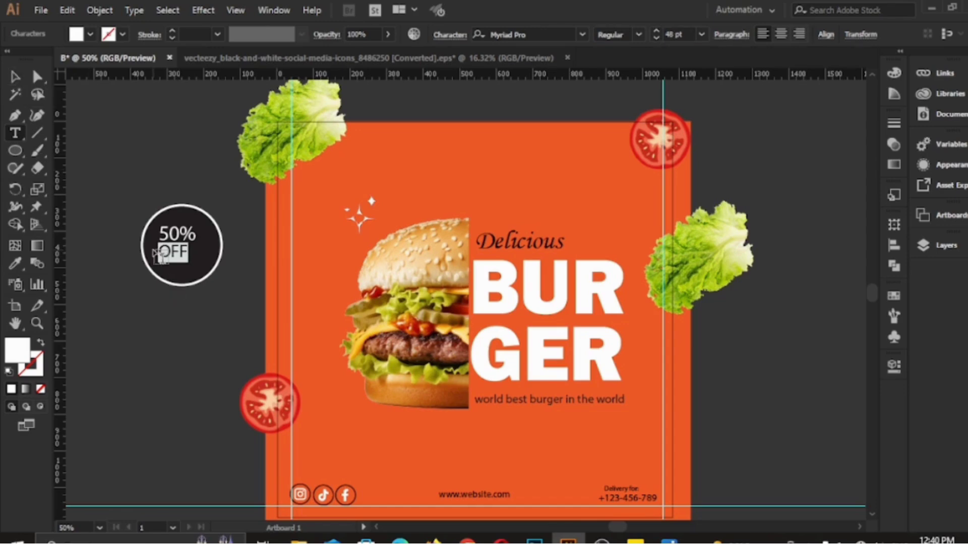
{"action": "left_click", "coordinate": [165, 251]}
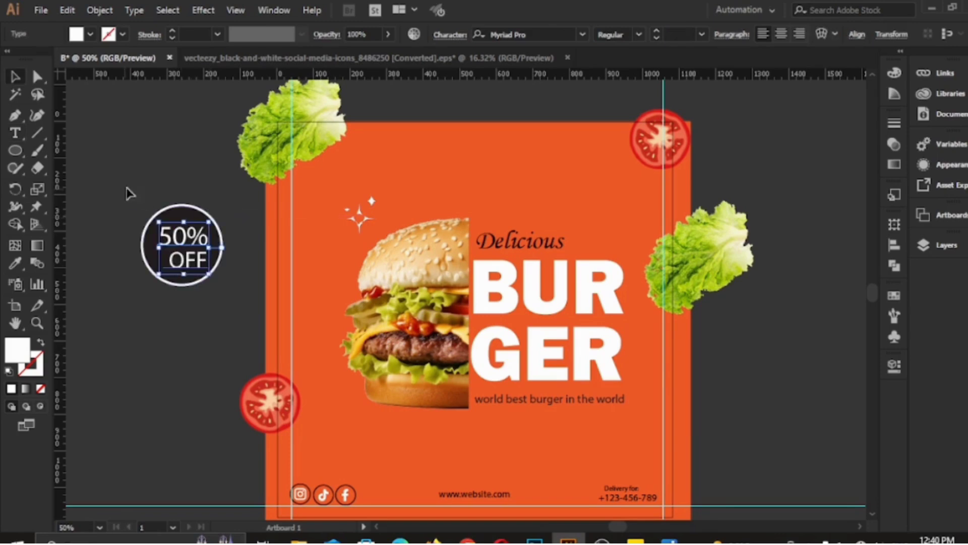
Group the circle with its "50% OFF" text and rotate the badge slightly counterclockwise.
{"action": "left_click_drag", "start_coordinate": [126, 190], "coordinate": [235, 285]}
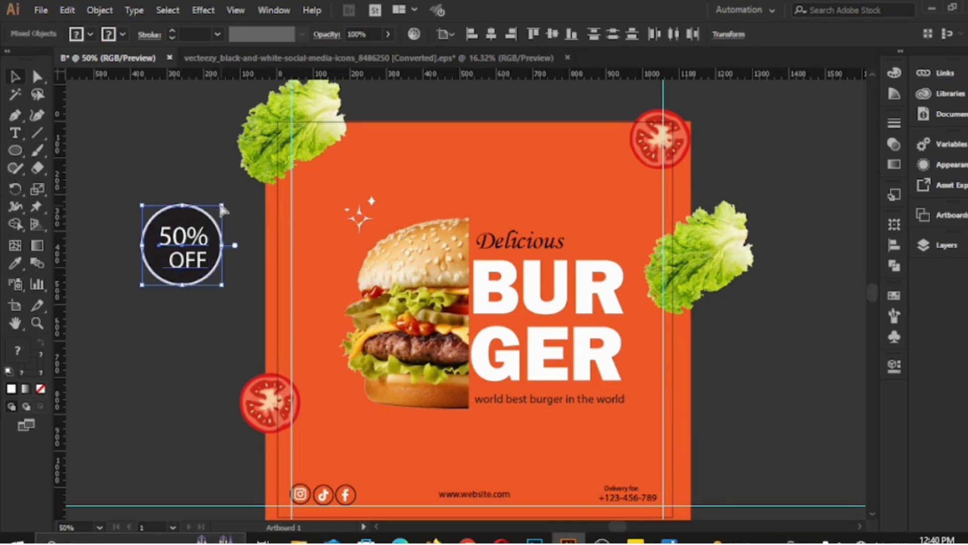
{"action": "key", "text": "ctrl+g"}
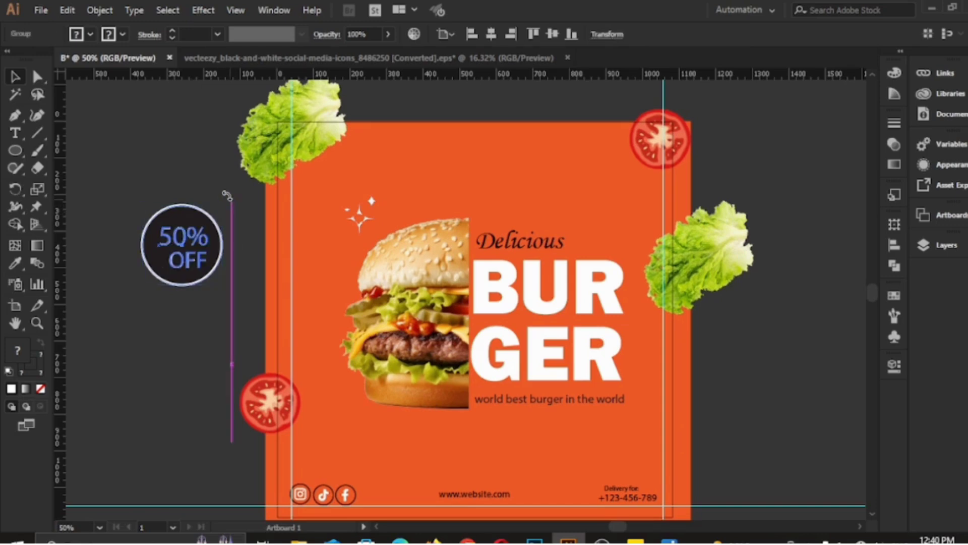
{"action": "mouse_move", "coordinate": [227, 195]}
{"action": "left_mouse_down"}
{"action": "mouse_move", "coordinate": [258, 200]}
{"action": "mouse_move", "coordinate": [216, 185]}
{"action": "left_mouse_up"}
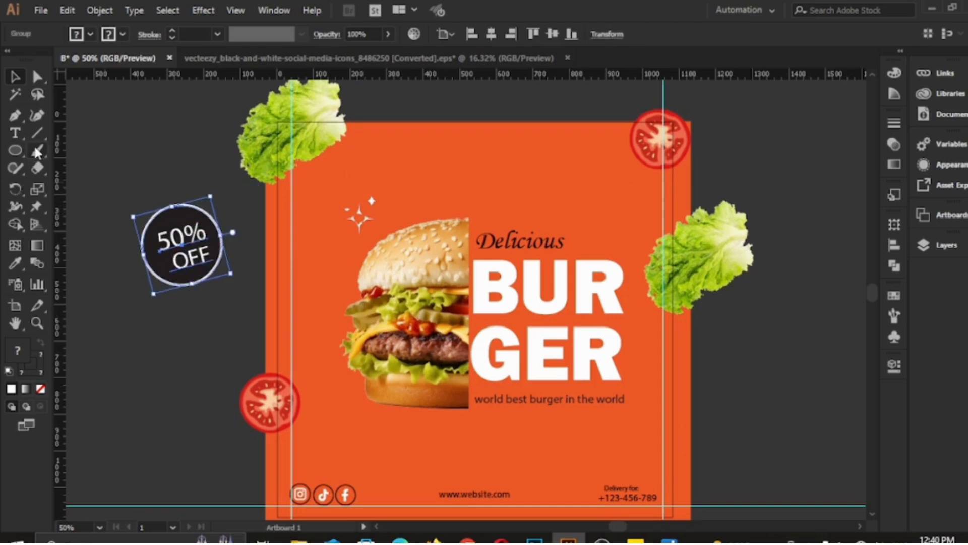
Paint a white looping curved line with the Paintbrush above the badge, outside the artboard.
{"action": "left_click", "coordinate": [37, 151]}
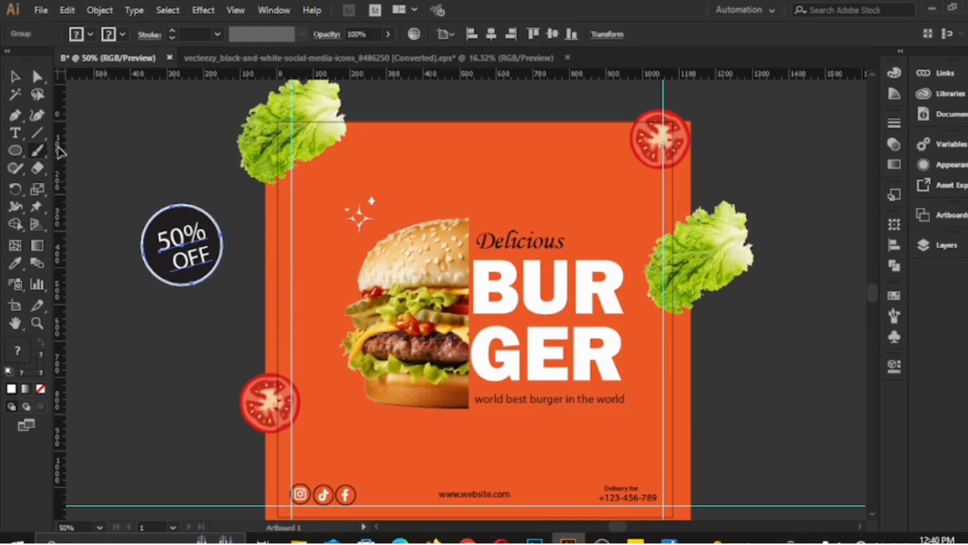
{"action": "mouse_move", "coordinate": [193, 107]}
{"action": "left_mouse_down"}
{"action": "mouse_move", "coordinate": [181, 168]}
{"action": "mouse_move", "coordinate": [121, 193]}
{"action": "left_mouse_up"}
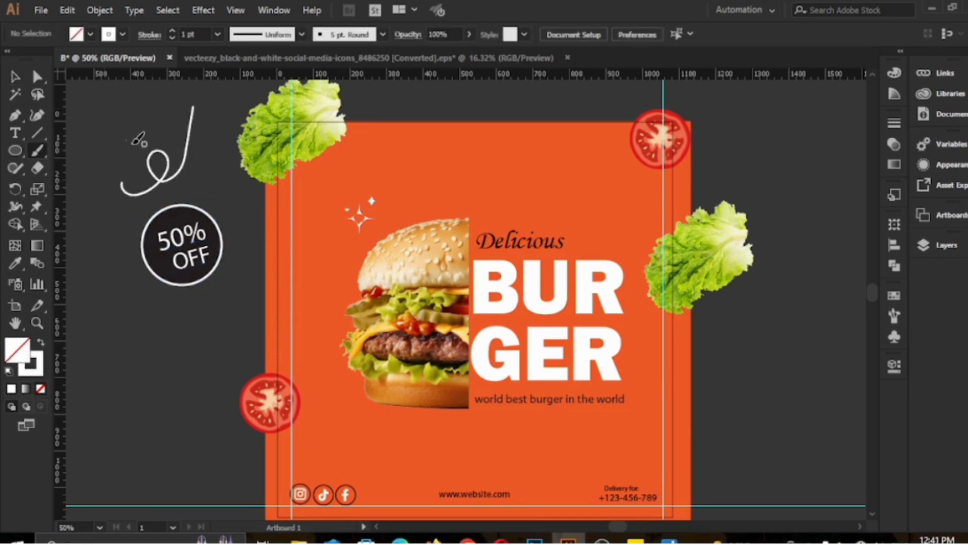
{"action": "left_click", "coordinate": [14, 77]}
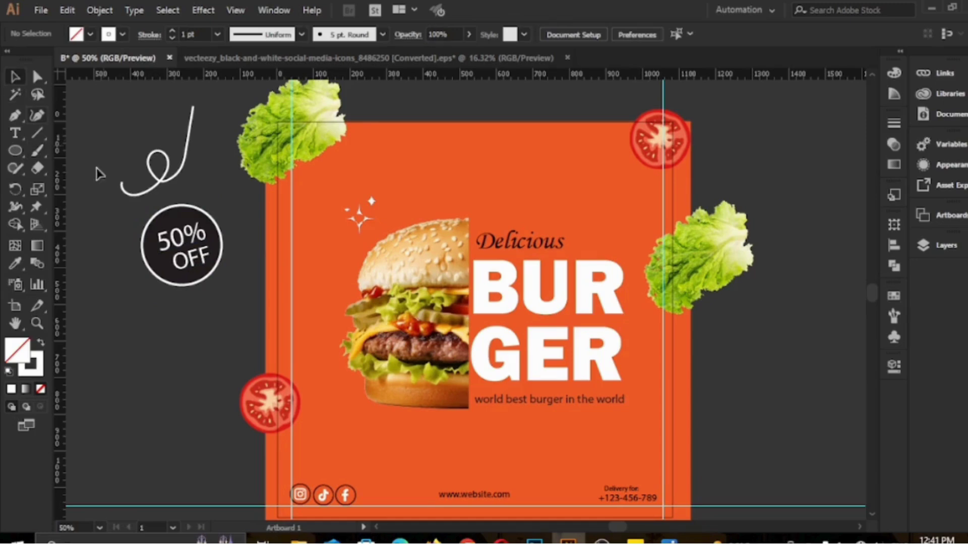
Move the "50% OFF" badge onto the artboard, scale it down and place it over the burger's left edge.
{"action": "scroll", "coordinate": [167, 171], "scroll_direction": "up", "scroll_amount": 2}
{"action": "left_click", "coordinate": [152, 323]}
{"action": "left_click_drag", "start_coordinate": [151, 323], "coordinate": [328, 318]}
{"action": "left_click_drag", "start_coordinate": [356, 284], "coordinate": [374, 271]}
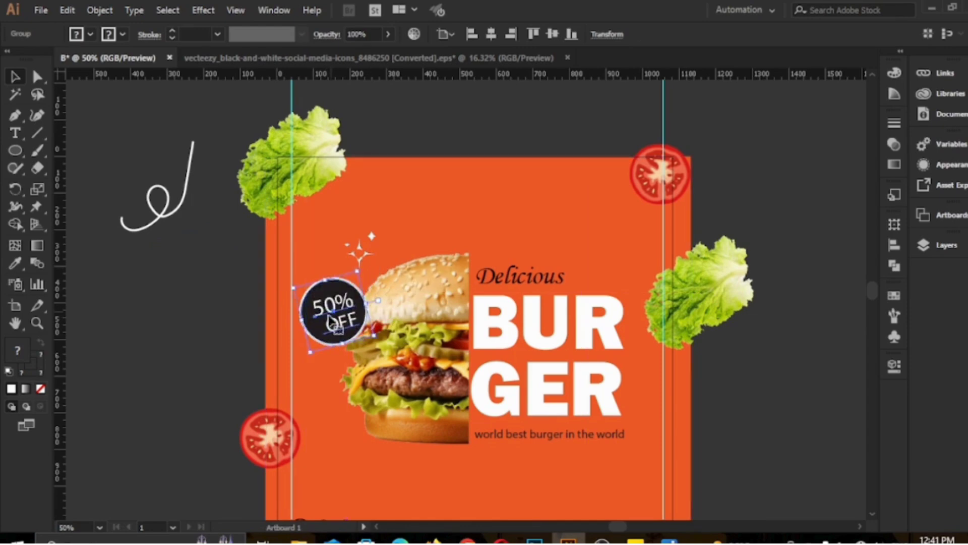
{"action": "left_click_drag", "start_coordinate": [329, 325], "coordinate": [319, 359]}
Create a 3-sided polygon with a 50 px radius beneath the looping line and fill it white.
{"action": "left_click", "coordinate": [132, 228]}
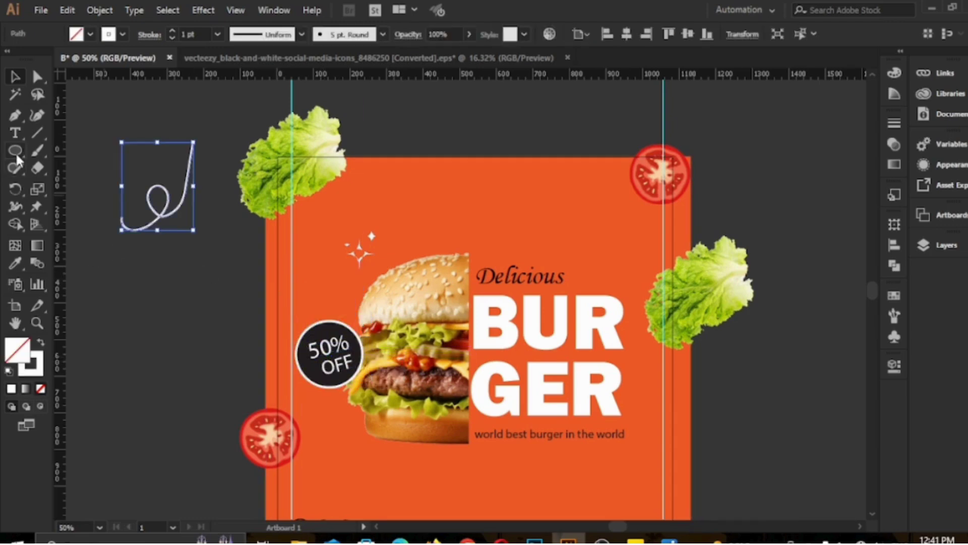
{"action": "left_click_drag", "start_coordinate": [16, 151], "coordinate": [41, 202]}
{"action": "left_click", "coordinate": [151, 243]}
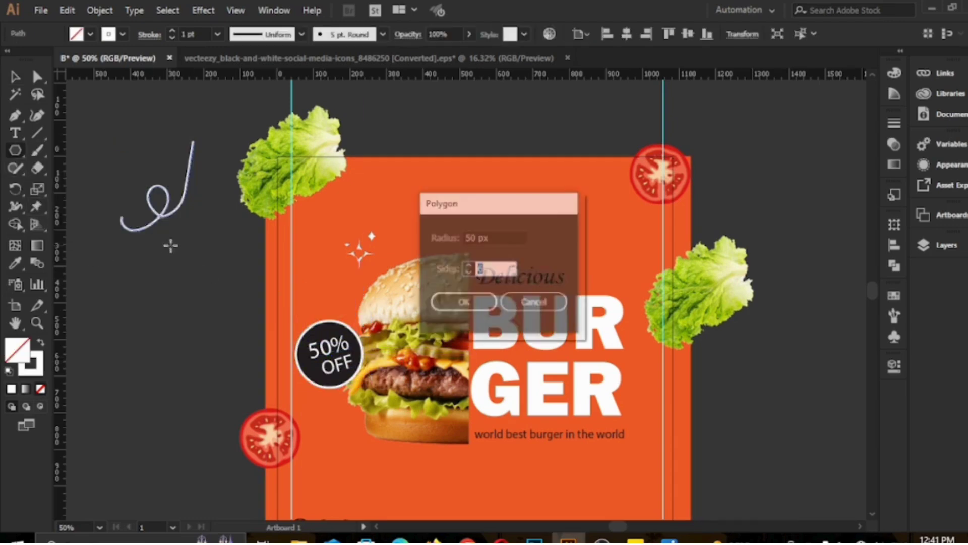
{"action": "type", "text": "3"}
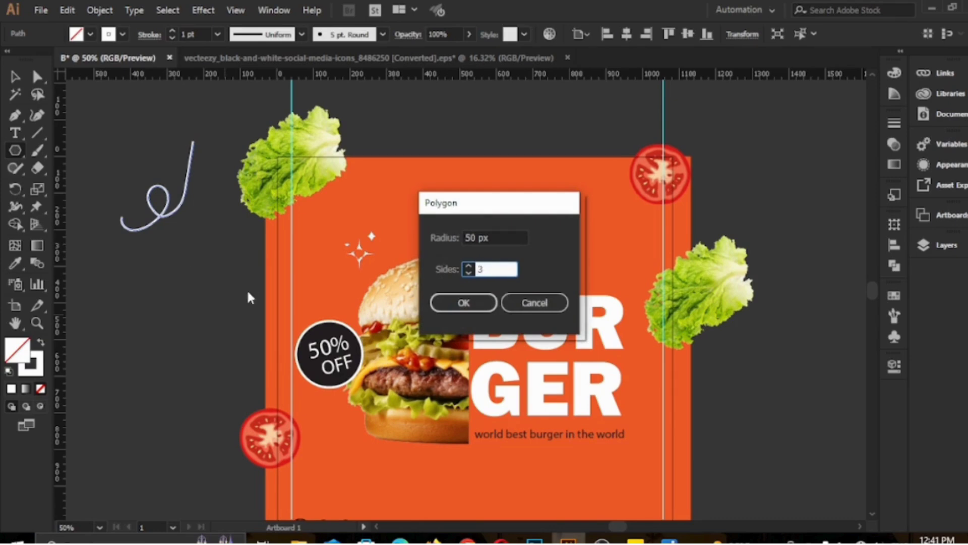
{"action": "key", "text": "Return"}
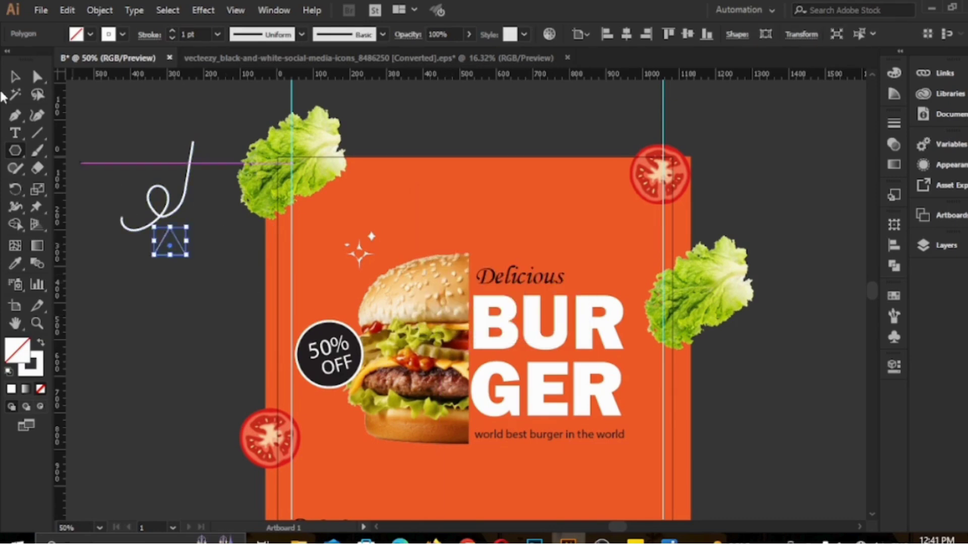
{"action": "left_click", "coordinate": [89, 34]}
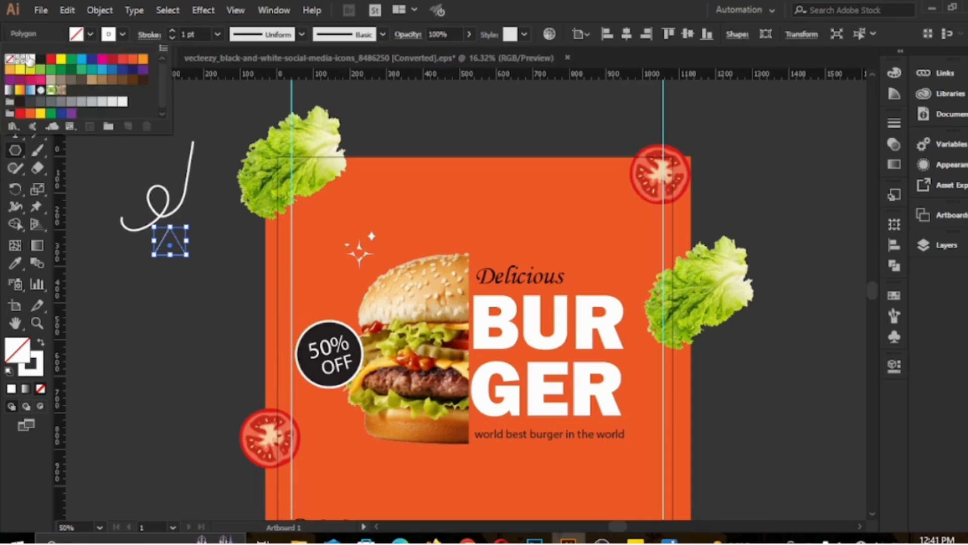
{"action": "left_click", "coordinate": [29, 59]}
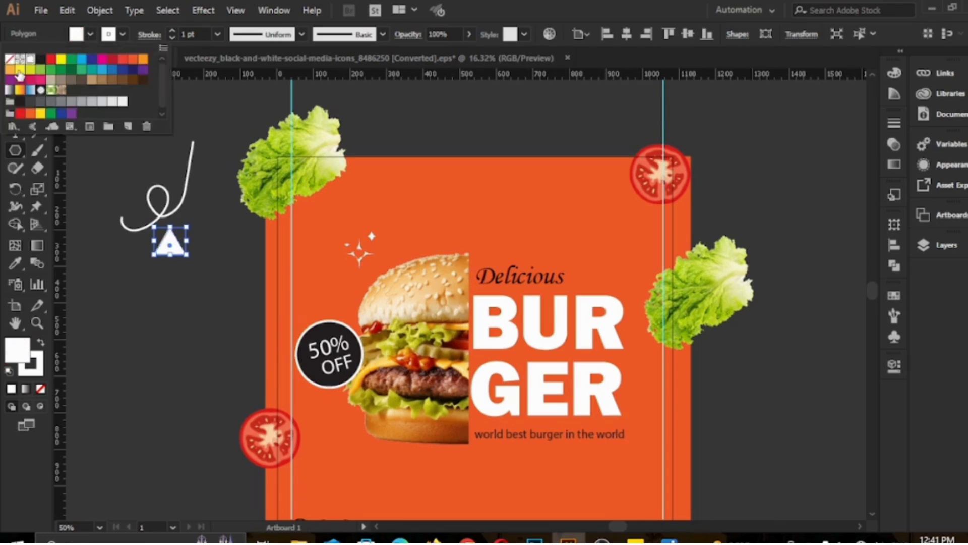
{"action": "left_click", "coordinate": [91, 35]}
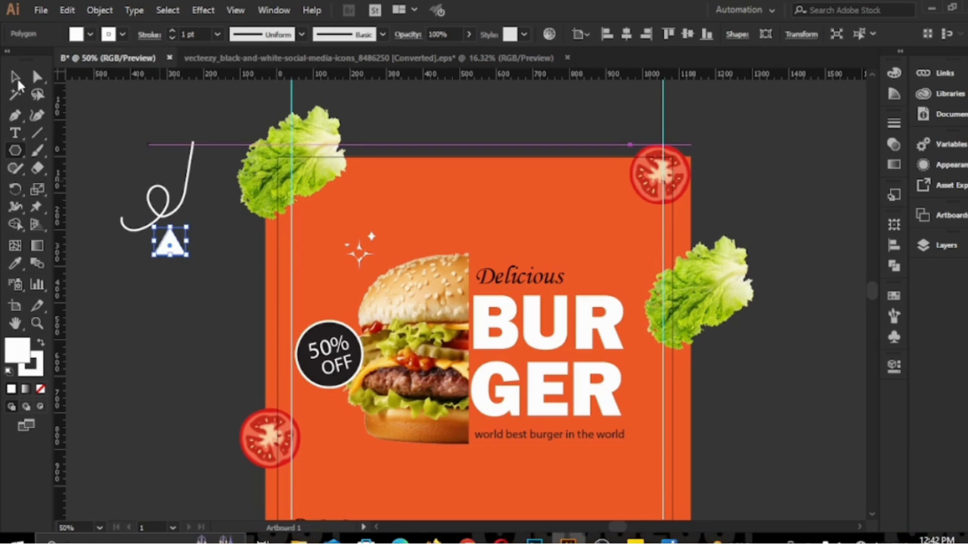
{"action": "left_click", "coordinate": [18, 79]}
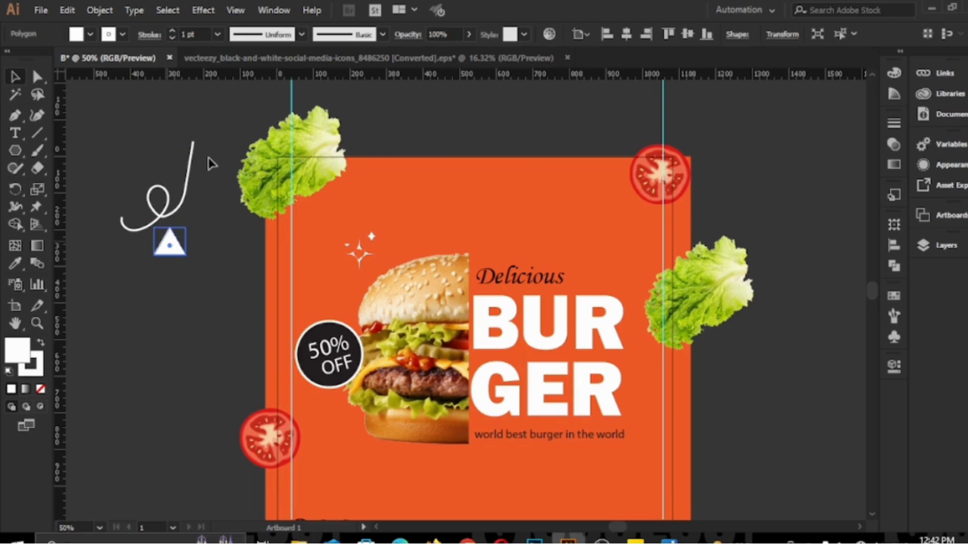
Place the white triangle on the upper end of the looping line as an arrowhead and remove its stroke.
{"action": "left_click_drag", "start_coordinate": [169, 245], "coordinate": [193, 134]}
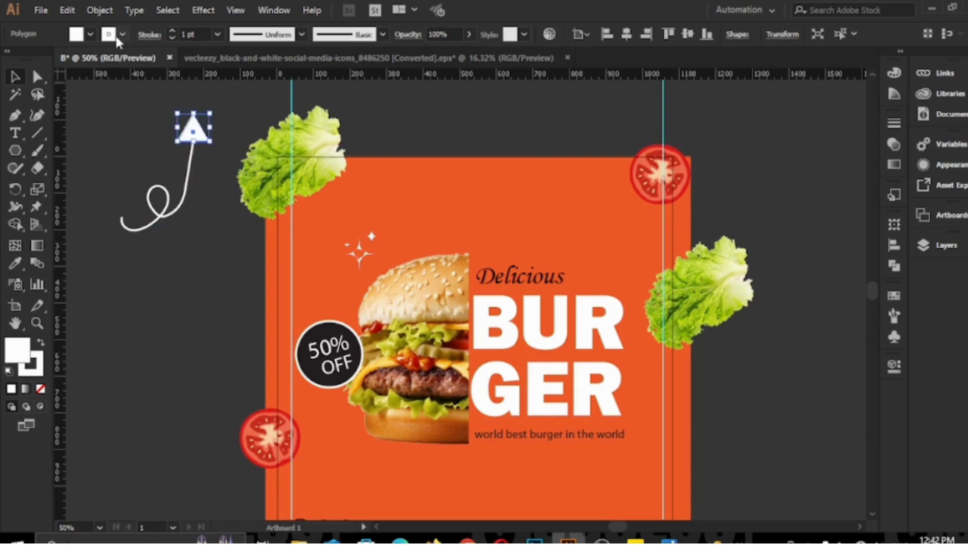
{"action": "left_click", "coordinate": [122, 35]}
{"action": "left_click", "coordinate": [12, 63]}
{"action": "left_click", "coordinate": [123, 34]}
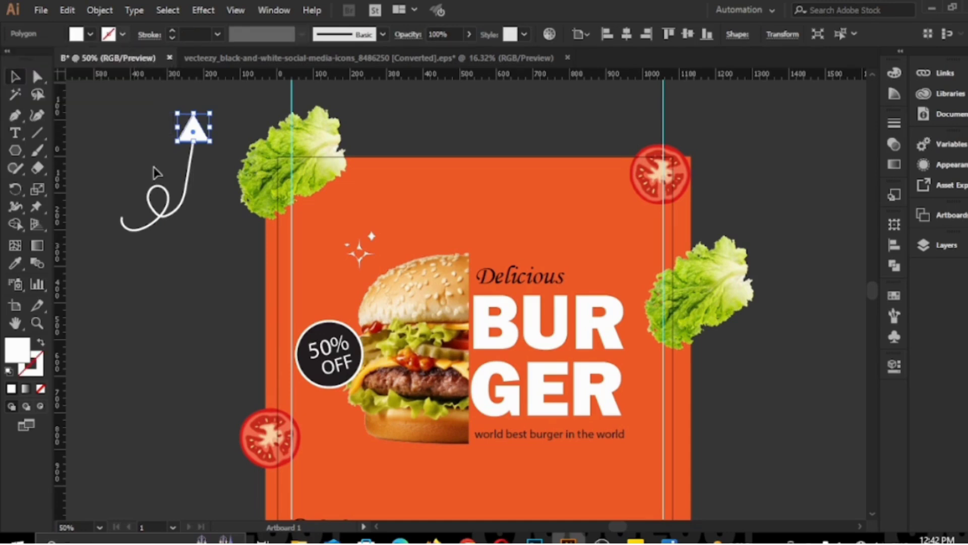
Group the looping line and its triangle arrowhead into one arrow object.
{"action": "left_click_drag", "start_coordinate": [147, 113], "coordinate": [200, 222]}
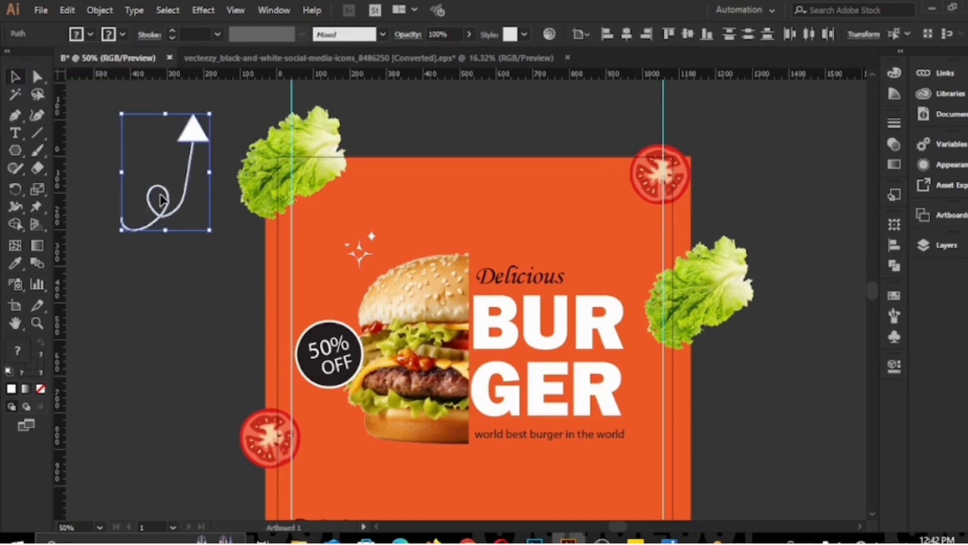
{"action": "key", "text": "a"}
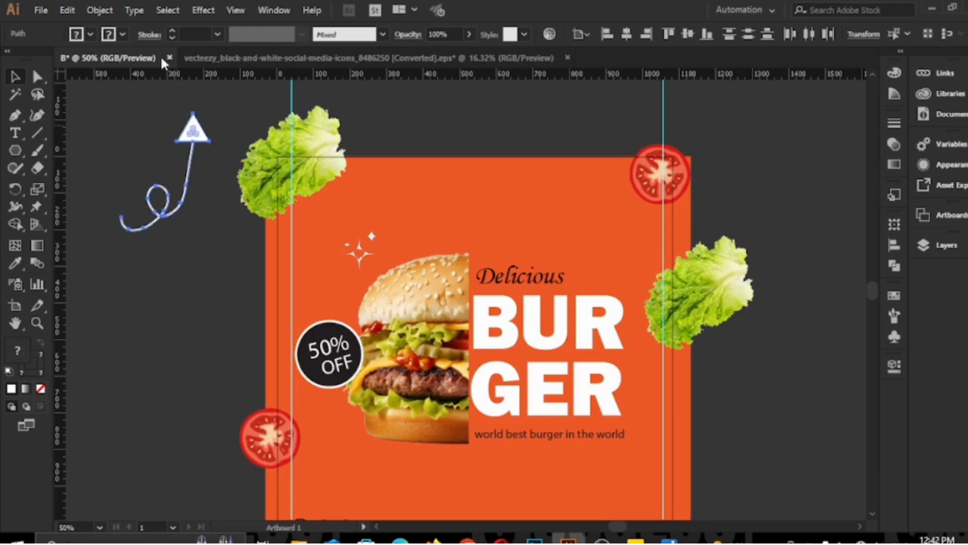
{"action": "left_click", "coordinate": [101, 10]}
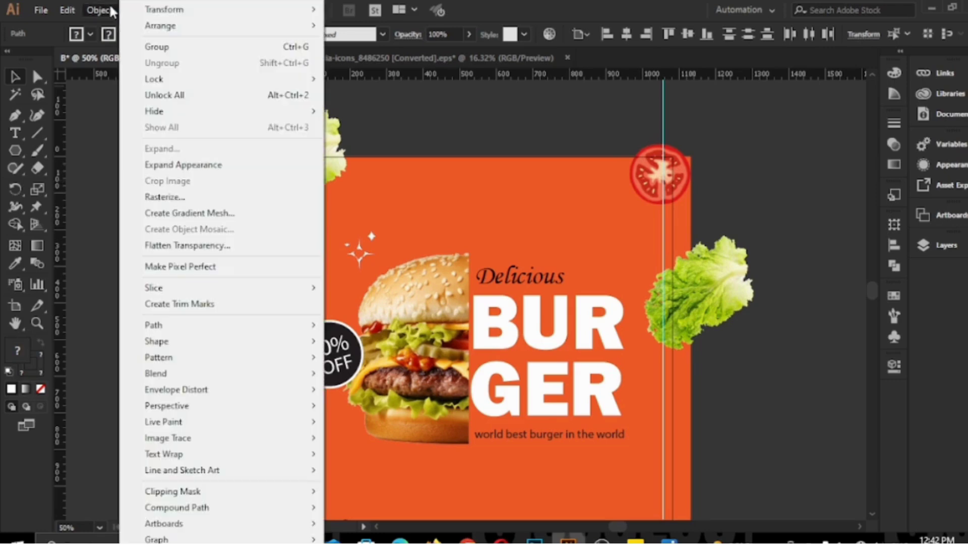
{"action": "left_click", "coordinate": [162, 51]}
{"action": "key", "text": "v"}
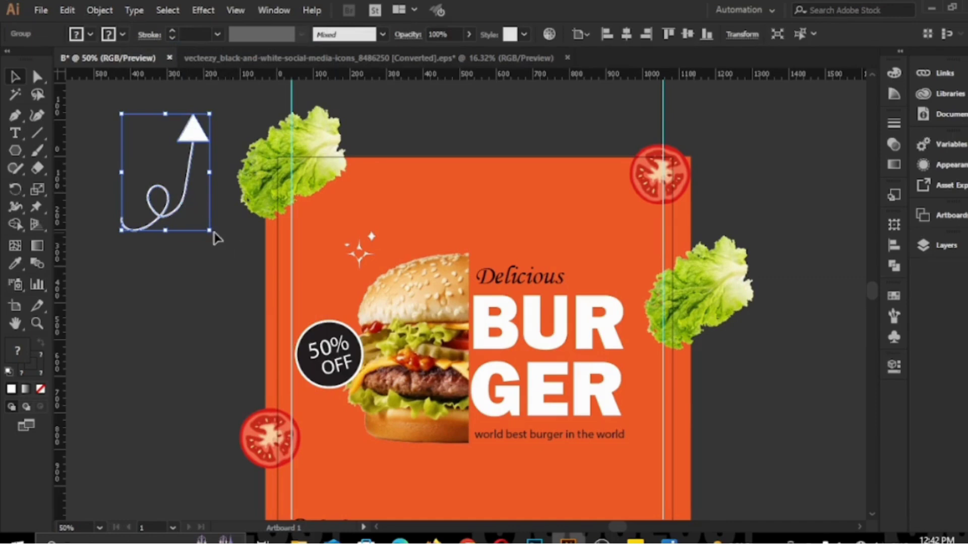
Place the arrow below the burger on the artboard, scaled down and rotated by 315°, and flip it horizontally.
{"action": "left_click_drag", "start_coordinate": [211, 231], "coordinate": [385, 482]}
{"action": "left_click_drag", "start_coordinate": [411, 429], "coordinate": [435, 483]}
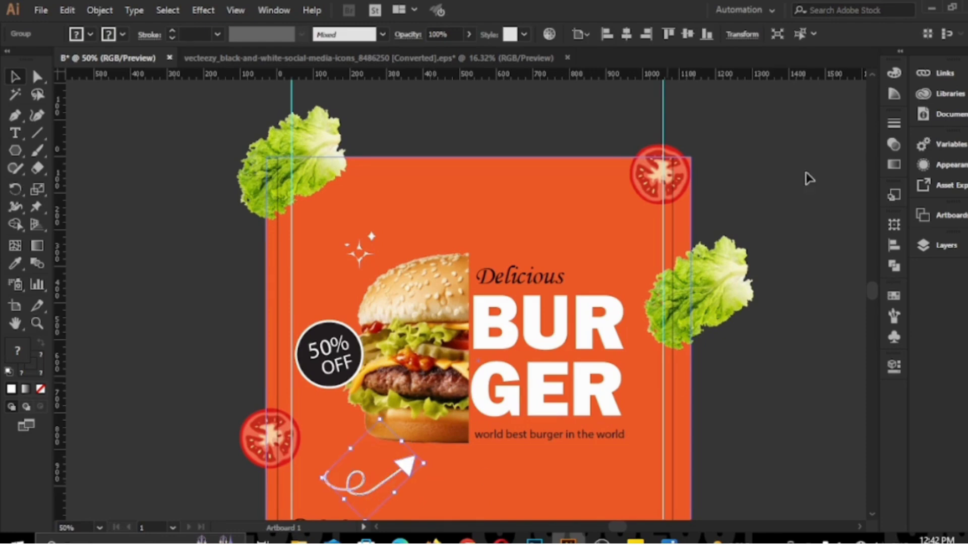
{"action": "left_click", "coordinate": [894, 366]}
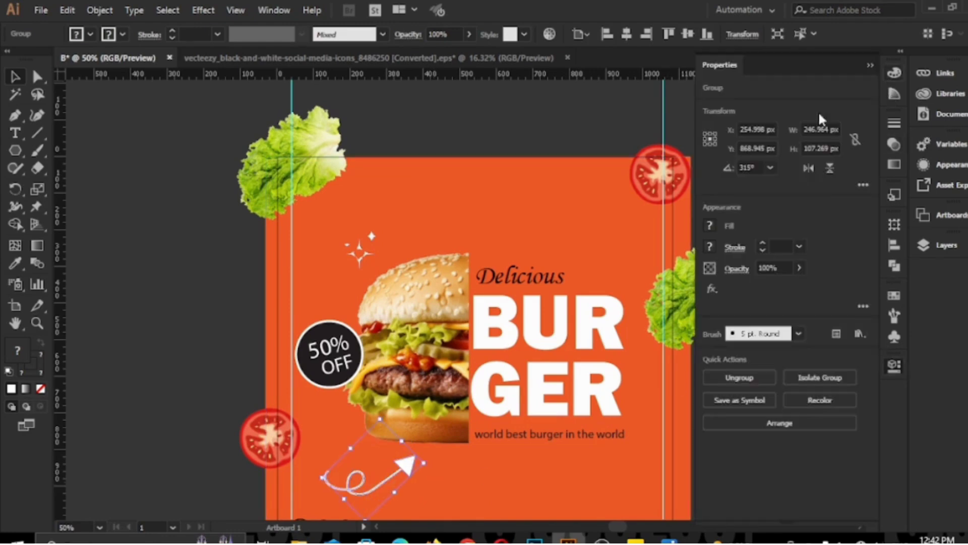
{"action": "left_click", "coordinate": [807, 168]}
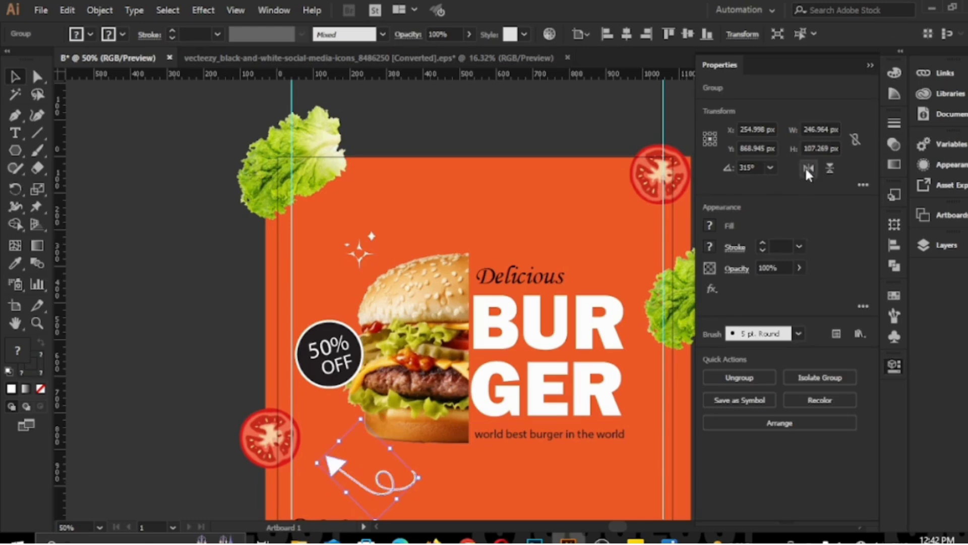
{"action": "left_click", "coordinate": [869, 65]}
{"action": "left_click_drag", "start_coordinate": [418, 476], "coordinate": [391, 476]}
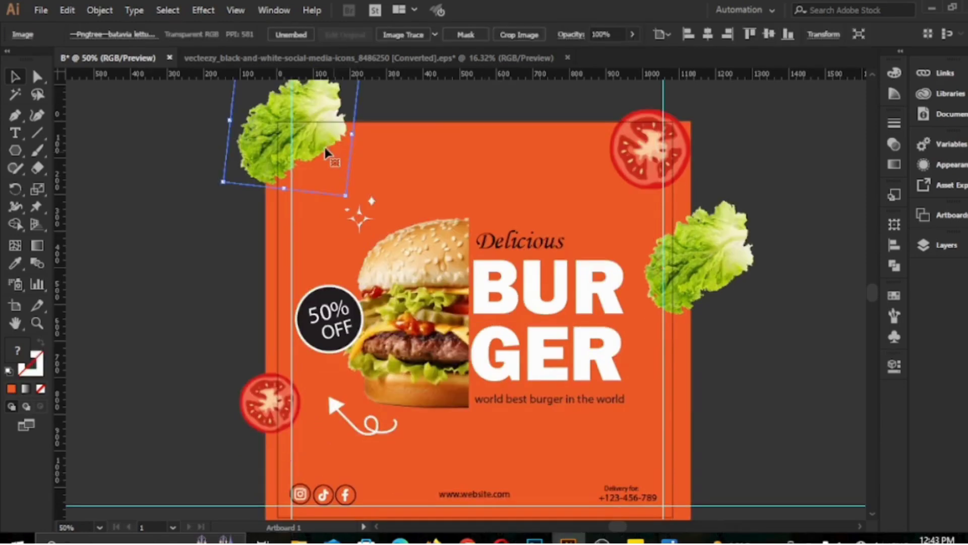
Move the upper-left lettuce leaf to the middle of the artboard's top edge and shift the right-hand lettuce slightly lower.
{"action": "left_click_drag", "start_coordinate": [323, 144], "coordinate": [470, 109]}
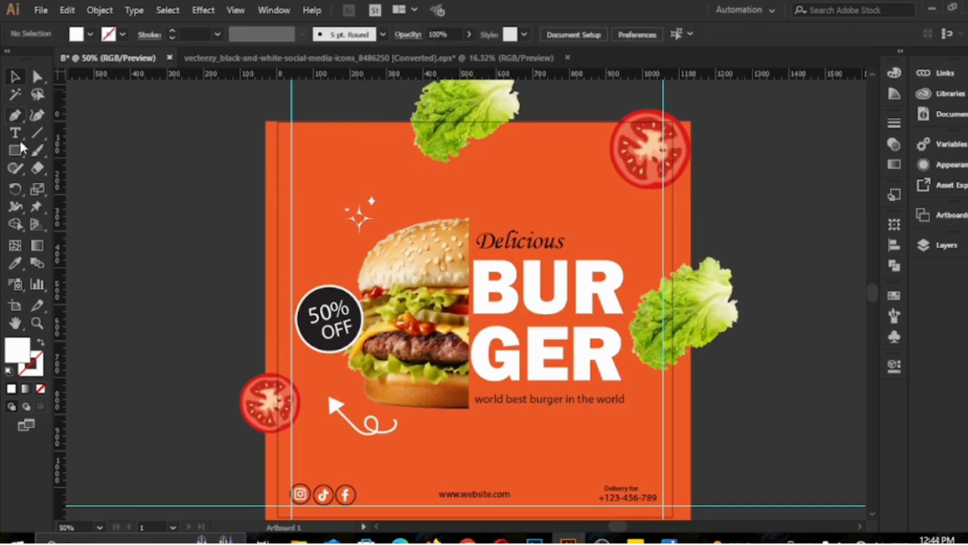
Draw a small white square, duplicate it into an evenly spaced row of four, and place the row in the artboard's upper-left corner.
{"action": "left_click", "coordinate": [20, 148]}
{"action": "left_click_drag", "start_coordinate": [121, 131], "coordinate": [126, 132]}
{"action": "left_click", "coordinate": [21, 80]}
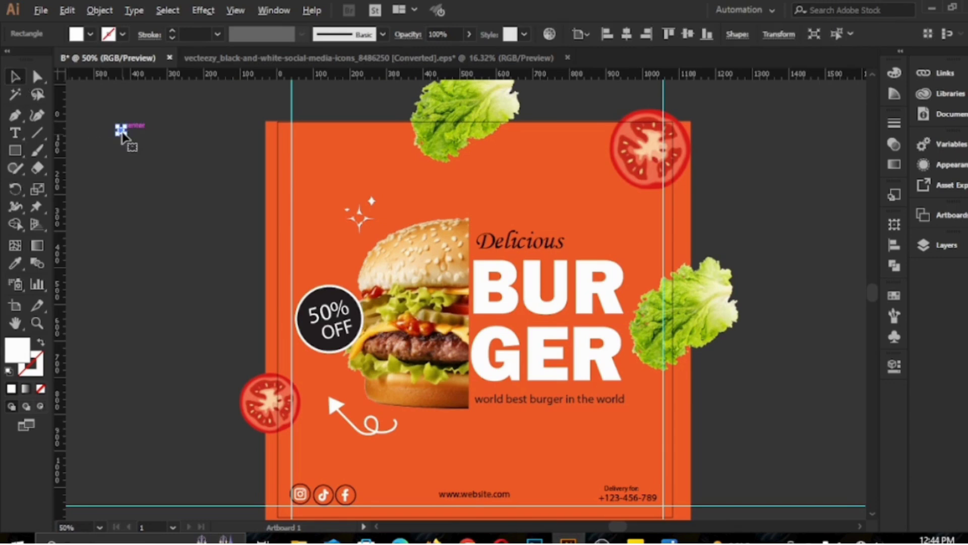
{"action": "left_click_drag", "start_coordinate": [121, 132], "coordinate": [156, 139]}
{"action": "key", "text": "ctrl+d"}
{"action": "key", "text": "ctrl+d"}
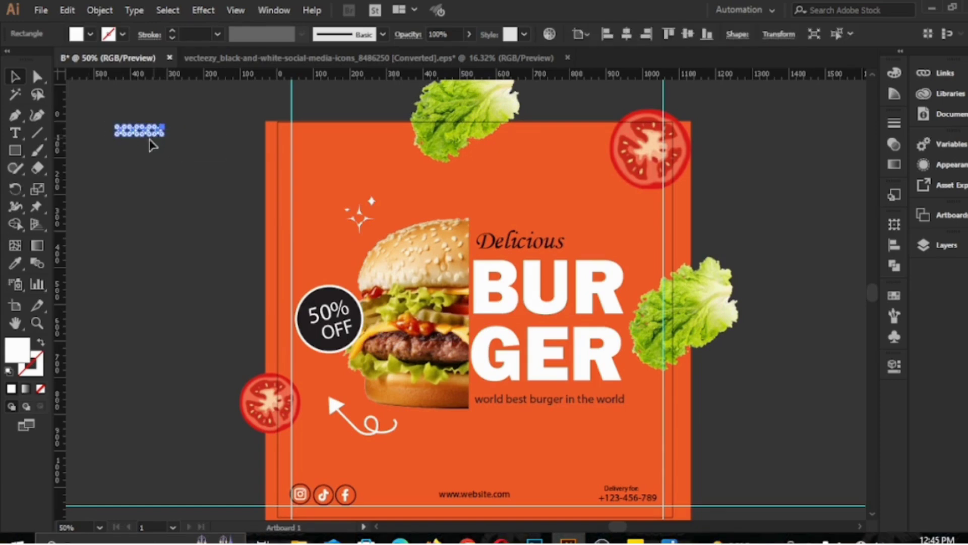
{"action": "left_click_drag", "start_coordinate": [145, 131], "coordinate": [320, 144]}
Add the white text "LOGO", scale it down and place it beneath the row of four squares.
{"action": "left_click", "coordinate": [15, 133]}
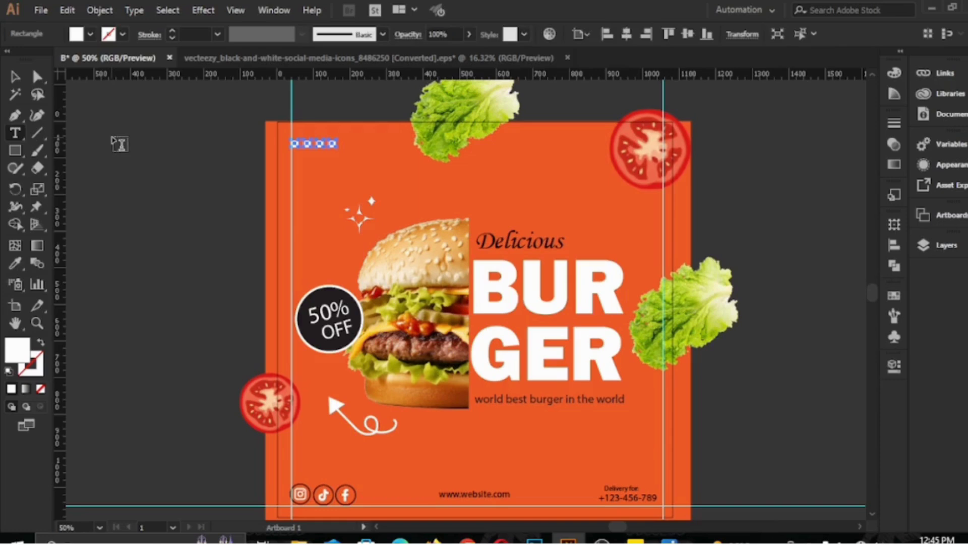
{"action": "left_click", "coordinate": [111, 136]}
{"action": "type", "text": "L"}
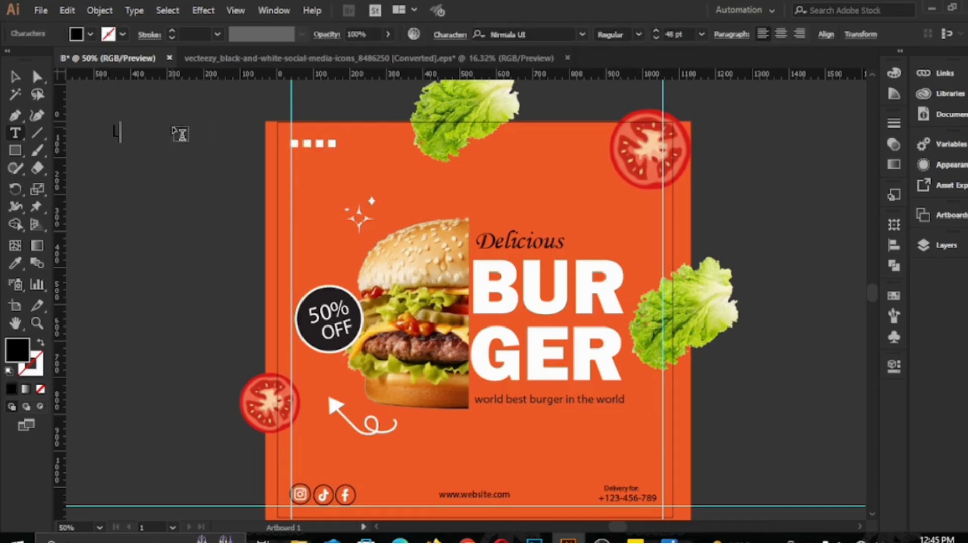
{"action": "type", "text": "OGO"}
{"action": "left_click", "coordinate": [80, 34]}
{"action": "left_click", "coordinate": [33, 62]}
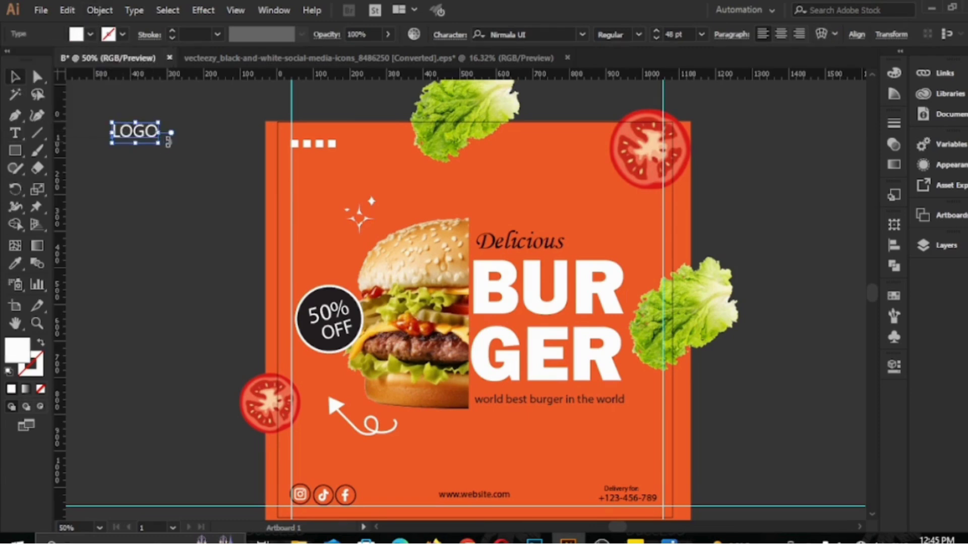
{"action": "double_click", "coordinate": [152, 138]}
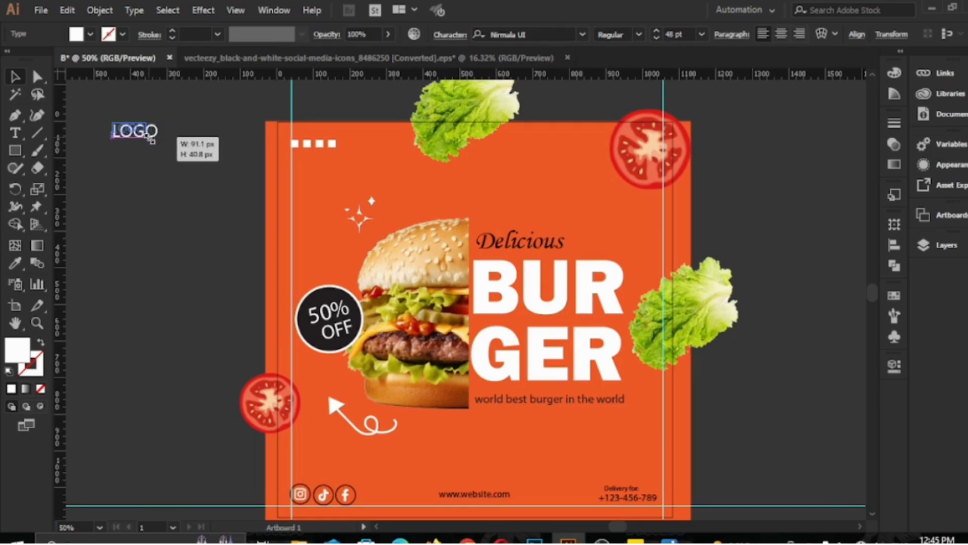
{"action": "left_click_drag", "start_coordinate": [149, 138], "coordinate": [311, 163]}
{"action": "left_click", "coordinate": [227, 174]}
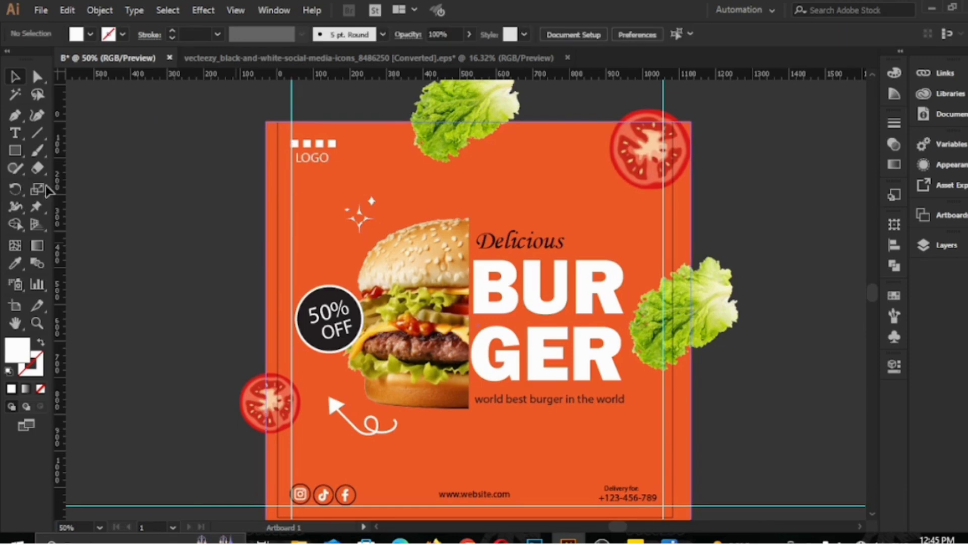
Draw a white rectangle covering the whole artboard, over all the artwork.
{"action": "left_click", "coordinate": [15, 151]}
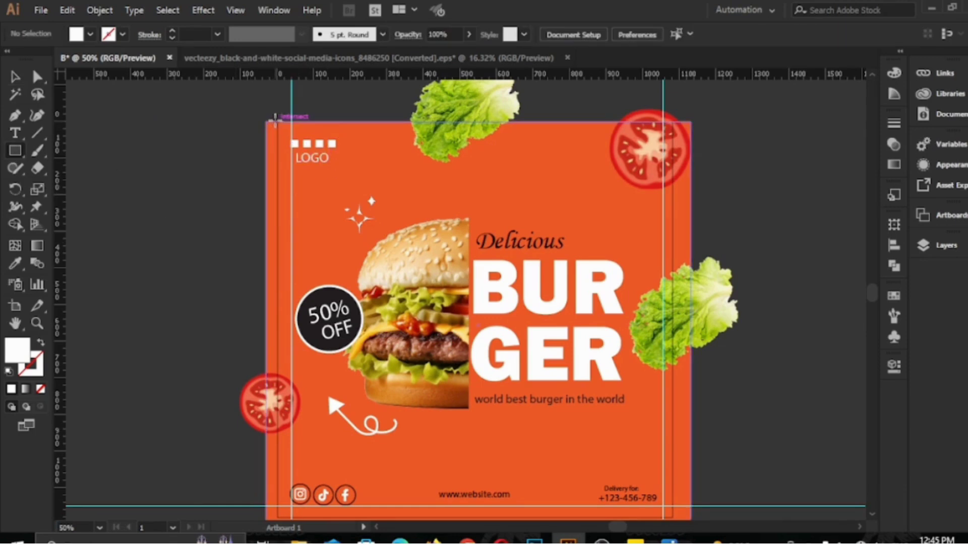
{"action": "left_click_drag", "start_coordinate": [277, 118], "coordinate": [673, 479]}
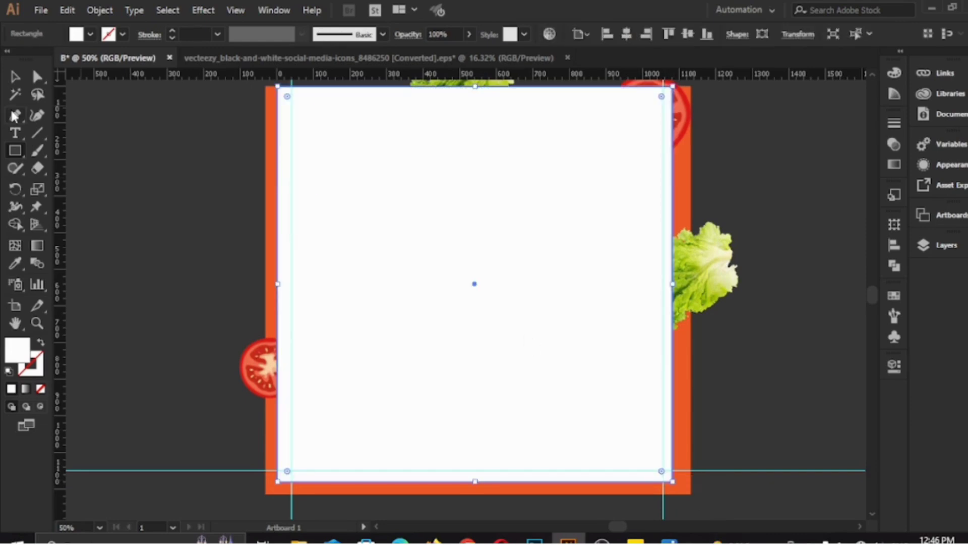